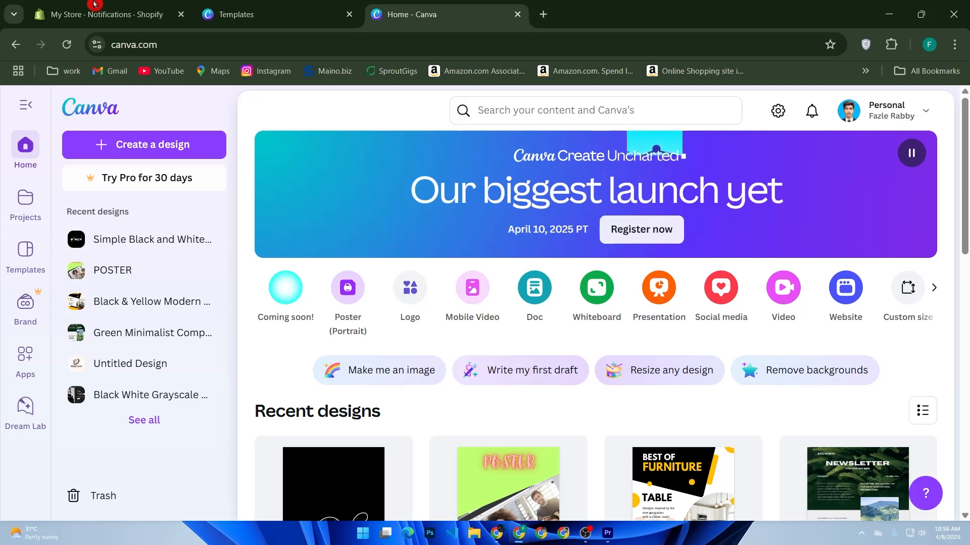
pyautogui.click(152, 43)
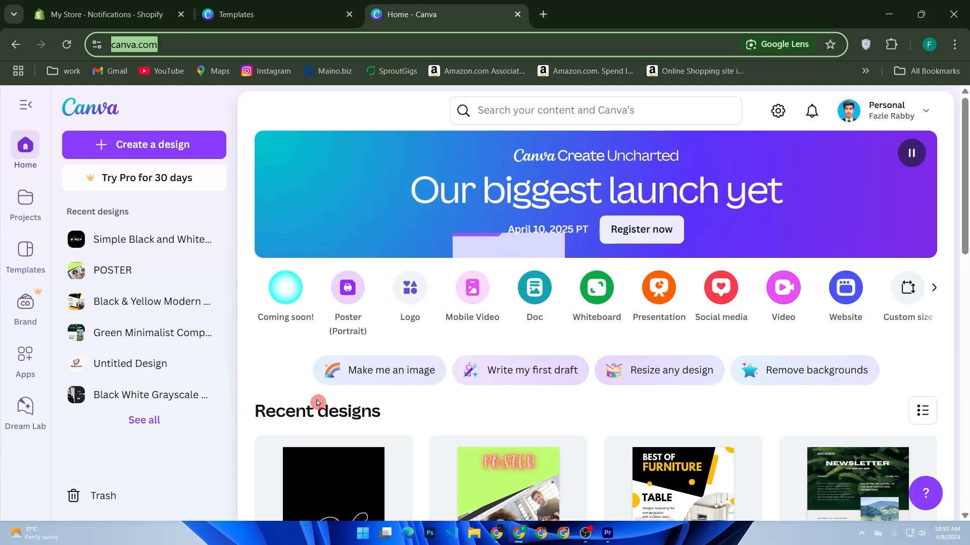
pyautogui.scroll(-10, 316, 402)
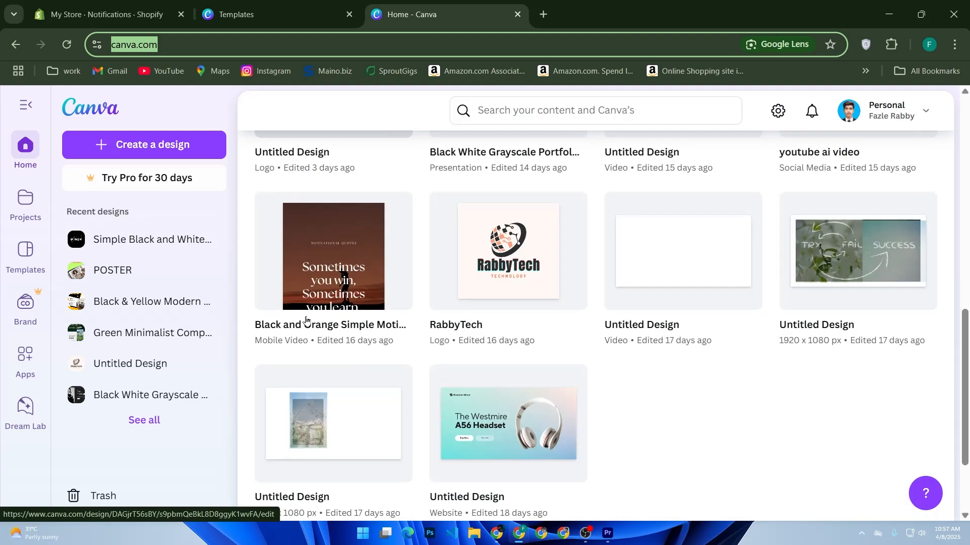
pyautogui.scroll(-2, 306, 320)
pyautogui.scroll(12, 306, 319)
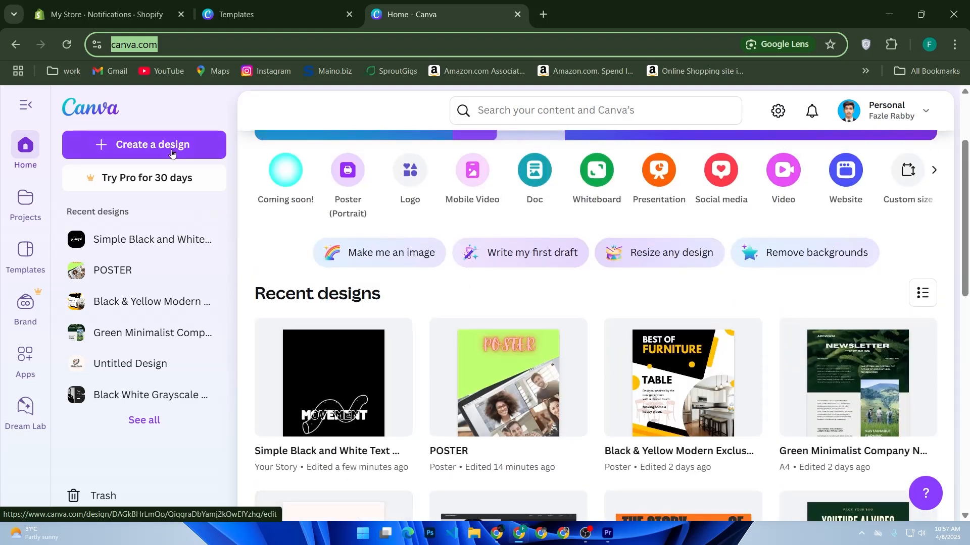
# Step: Search the design types for a new design for "GREETING CARDS" and close the chooser without creating one
pyautogui.click(167, 144)
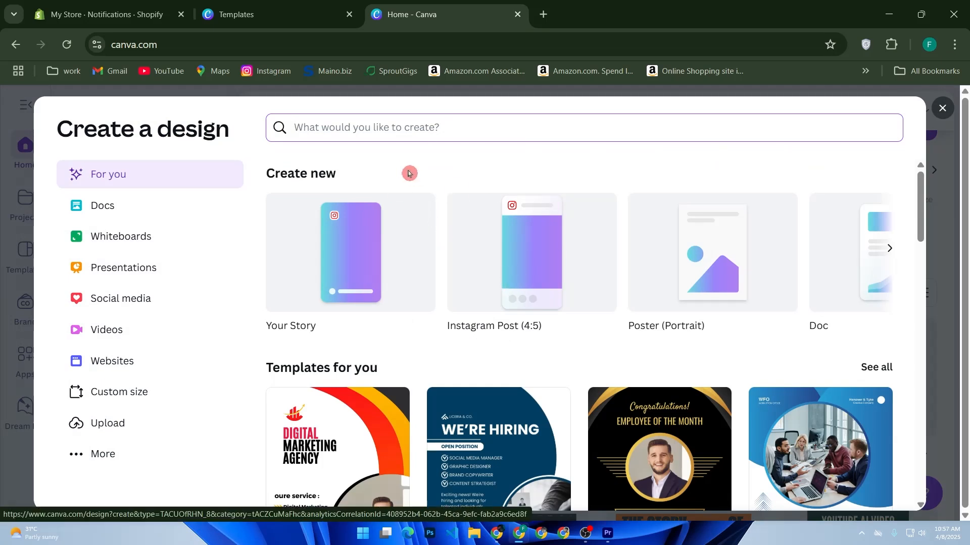
pyautogui.write('G')
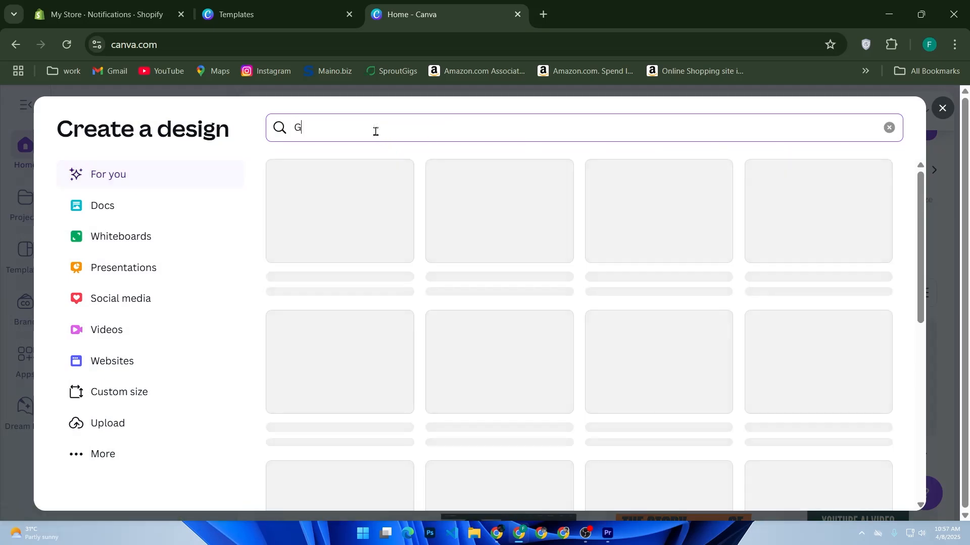
pyautogui.write('REE')
pyautogui.write('TIN')
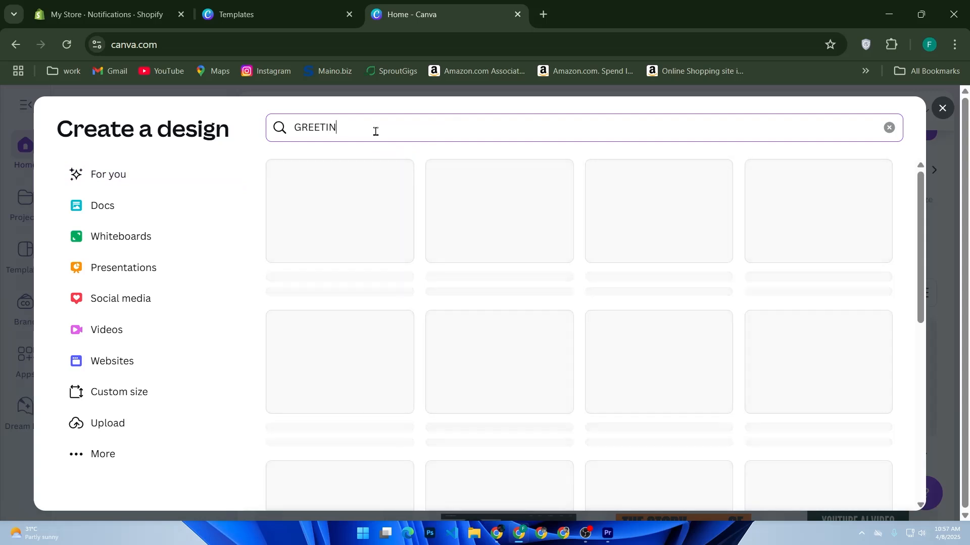
pyautogui.write('G CARD')
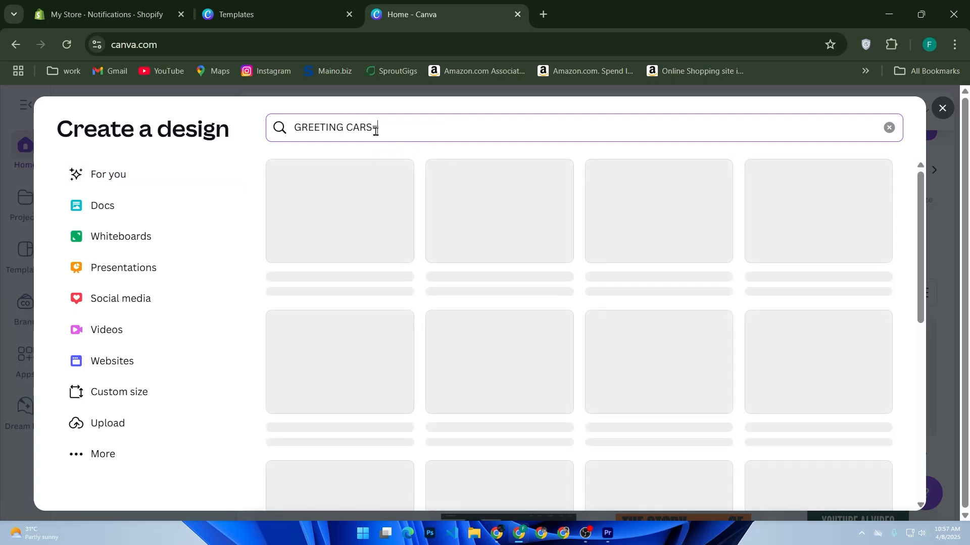
pyautogui.press('BackSpace')
pyautogui.write('DS')
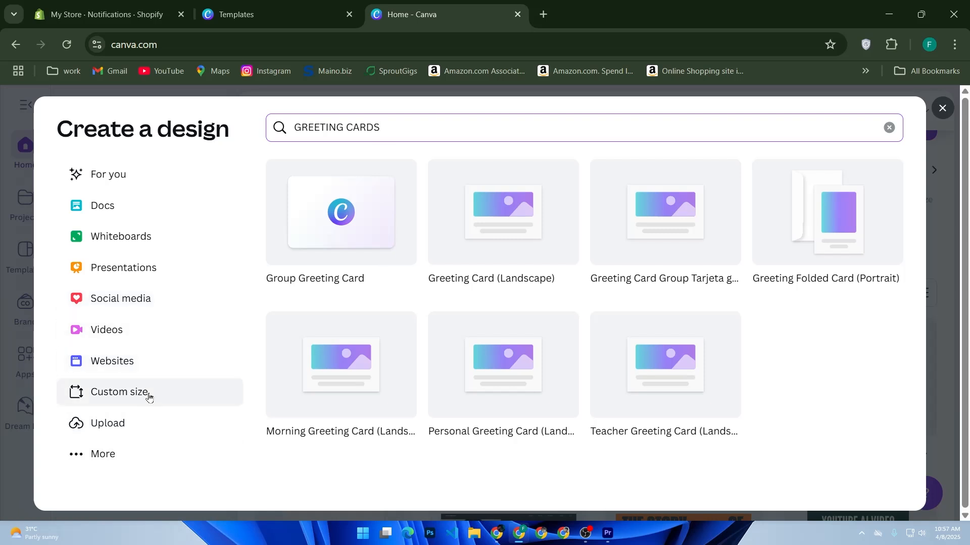
pyautogui.click(943, 107)
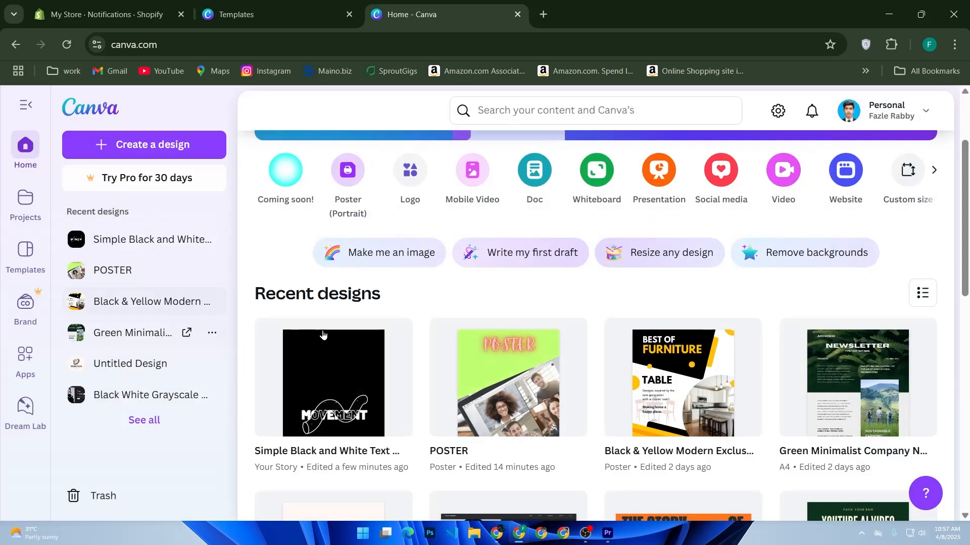
# Step: Search the templates for "birthday greetings" and open the Yellow Watercolor Flower Happy Birthday Greeting Card for customizing
pyautogui.click(25, 251)
pyautogui.click(502, 111)
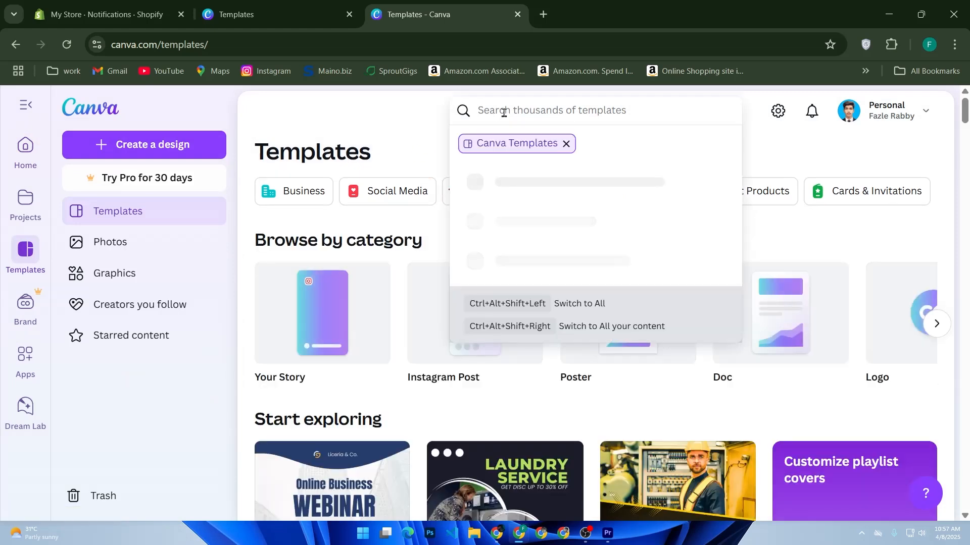
pyautogui.write('GREET')
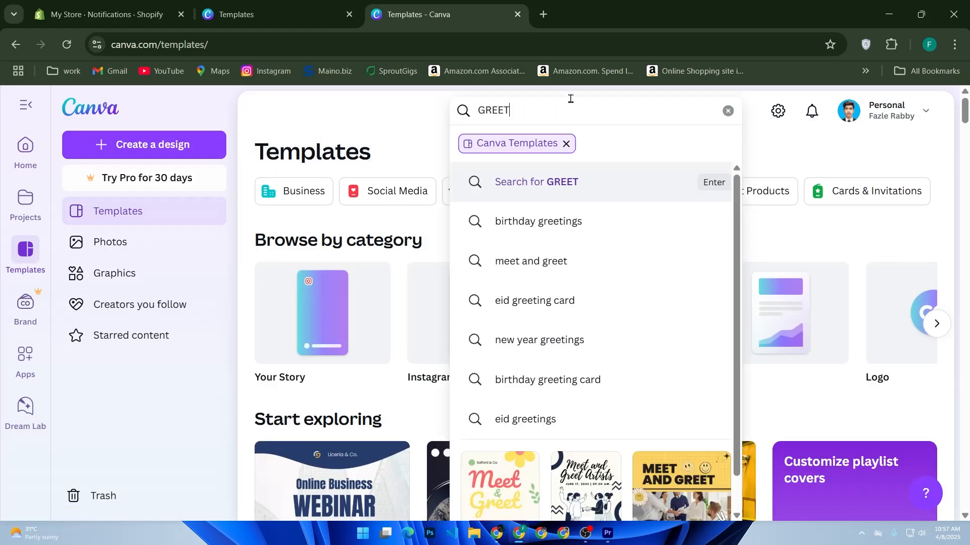
pyautogui.click(559, 225)
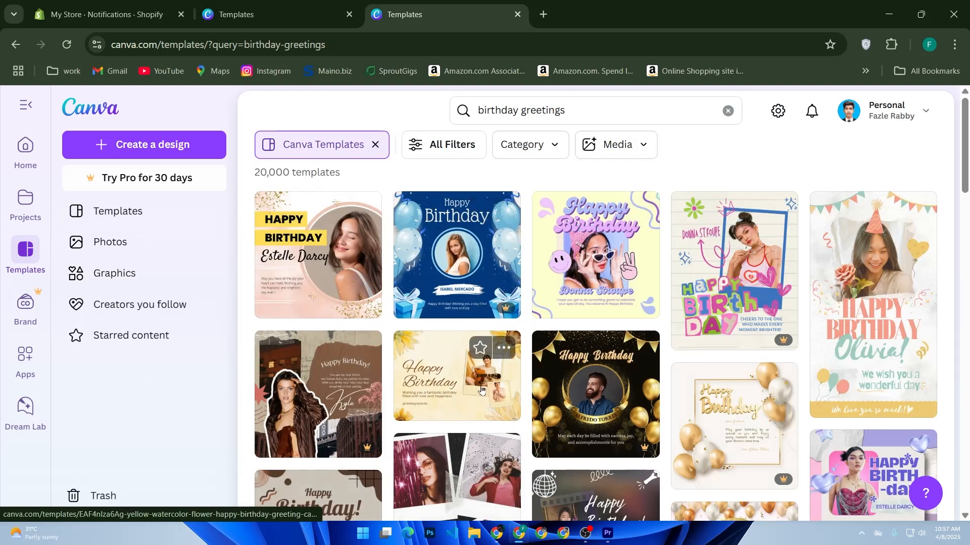
pyautogui.click(477, 389)
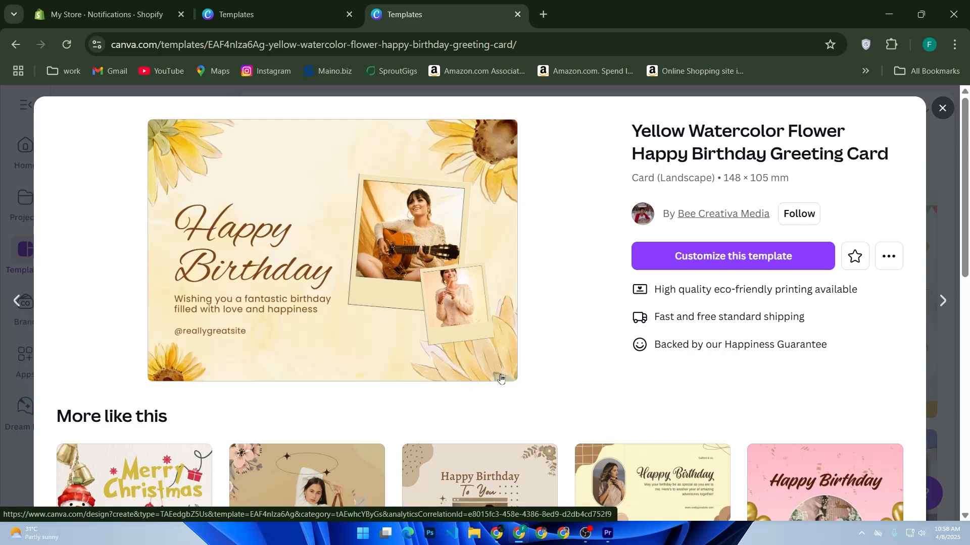
pyautogui.click(732, 260)
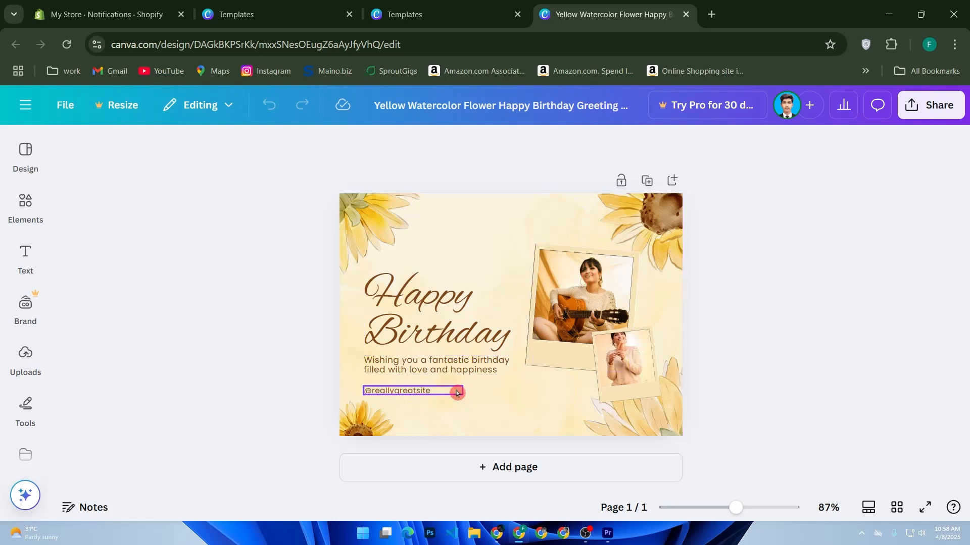
pyautogui.doubleClick(430, 394)
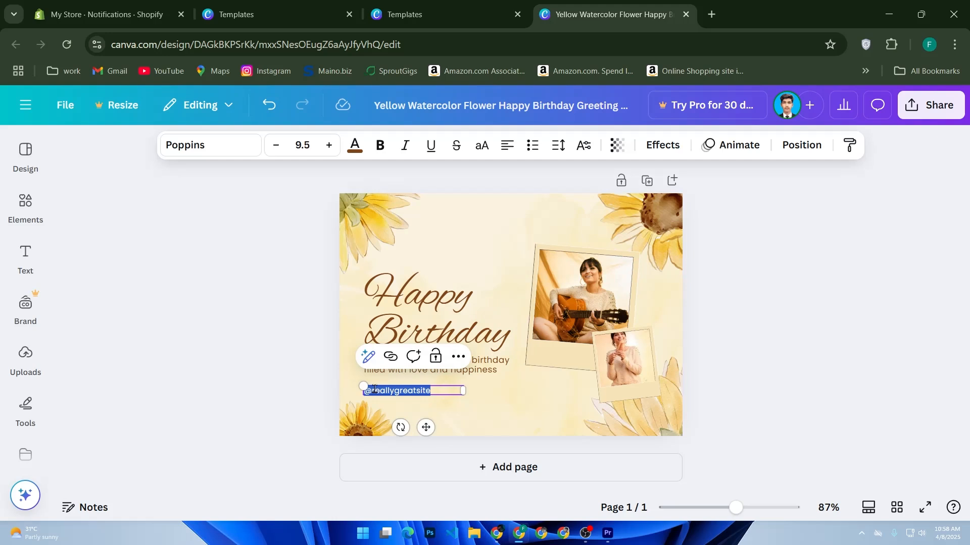
pyautogui.click(435, 392)
pyautogui.click(482, 399)
pyautogui.moveTo(481, 399); pyautogui.dragTo(338, 398)
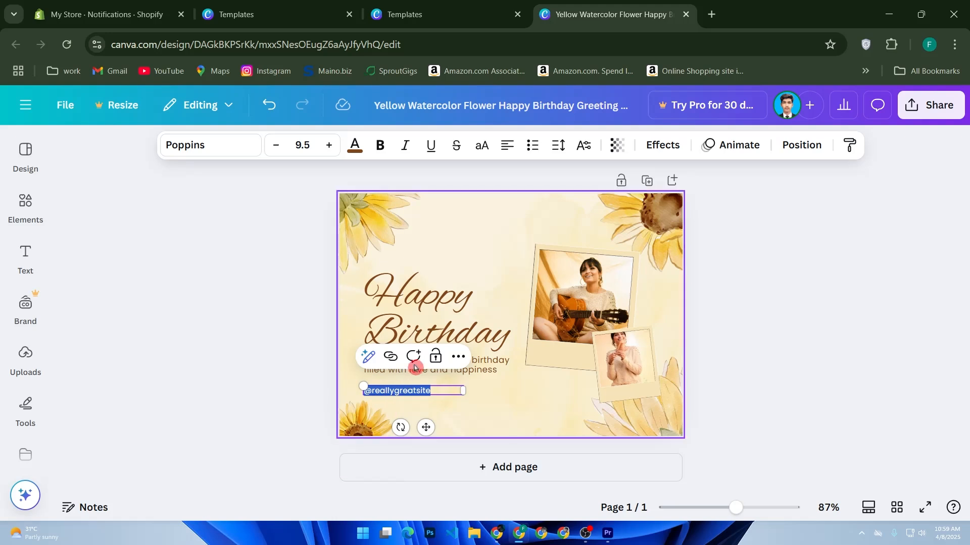
pyautogui.click(222, 144)
pyautogui.scroll(-5, 208, 273)
pyautogui.click(245, 224)
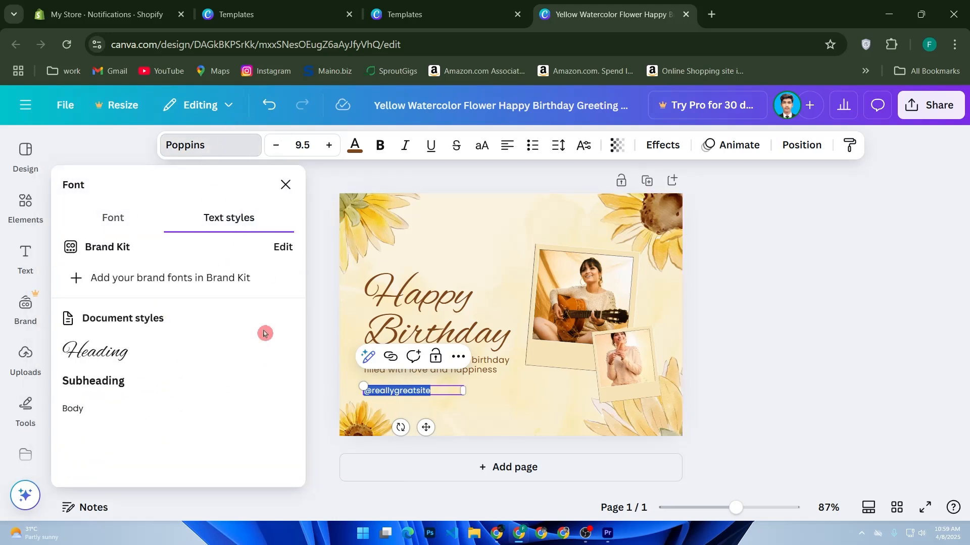
pyautogui.click(124, 219)
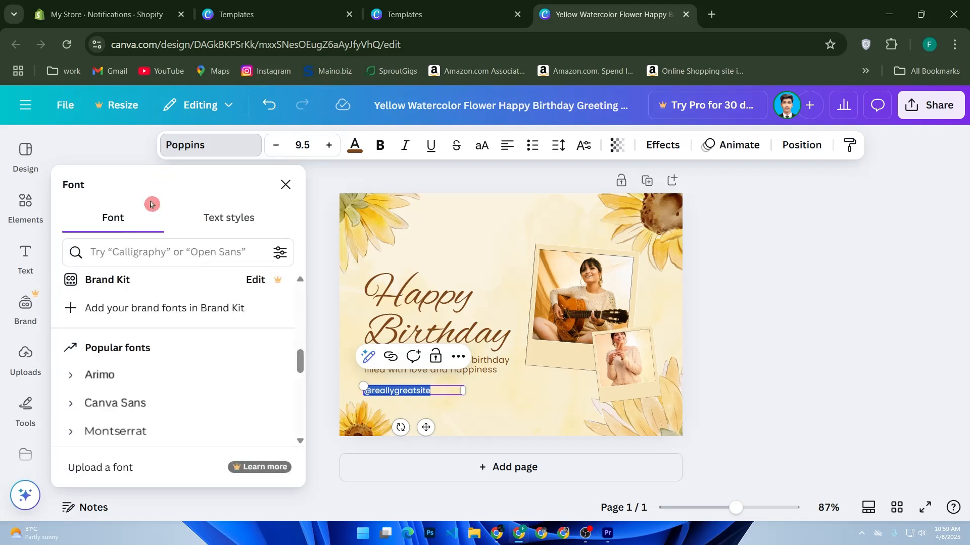
pyautogui.click(302, 145)
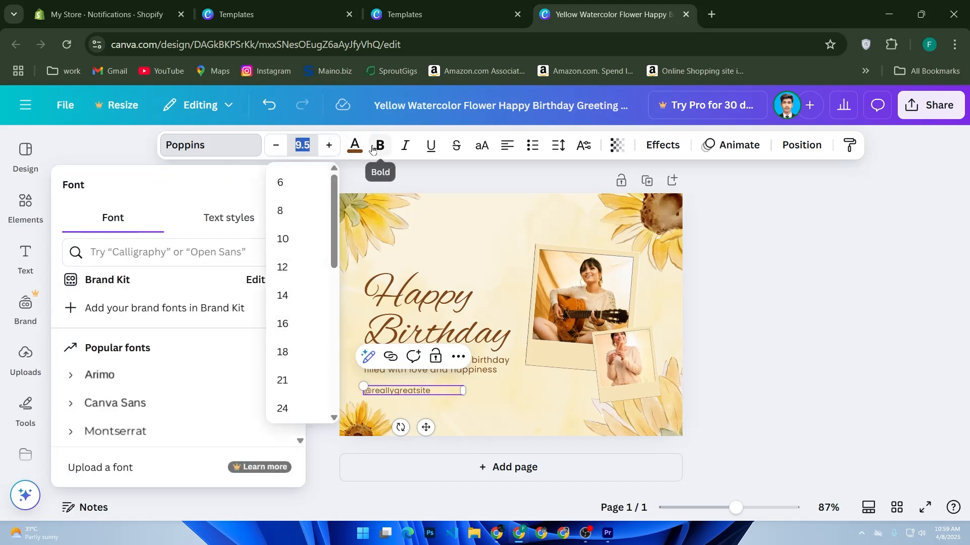
pyautogui.click(355, 146)
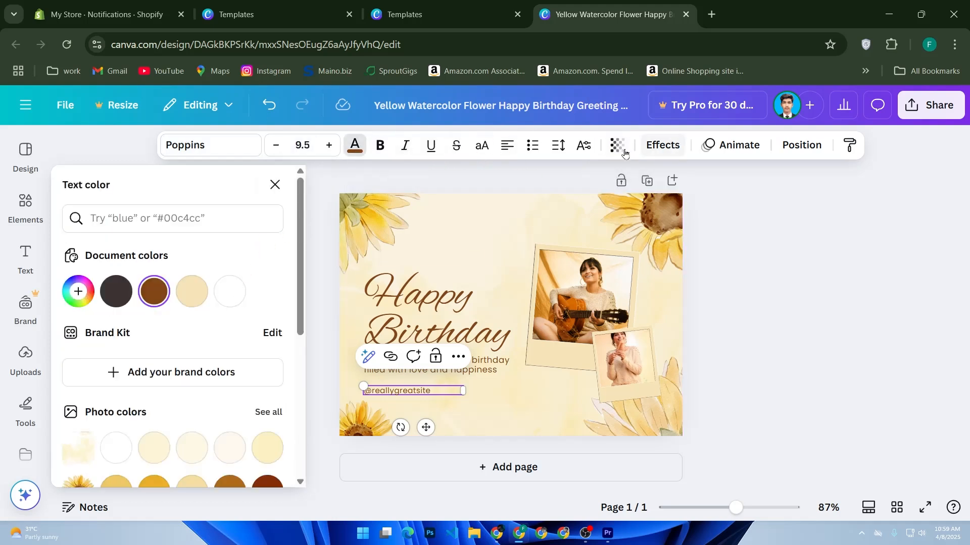
pyautogui.click(663, 147)
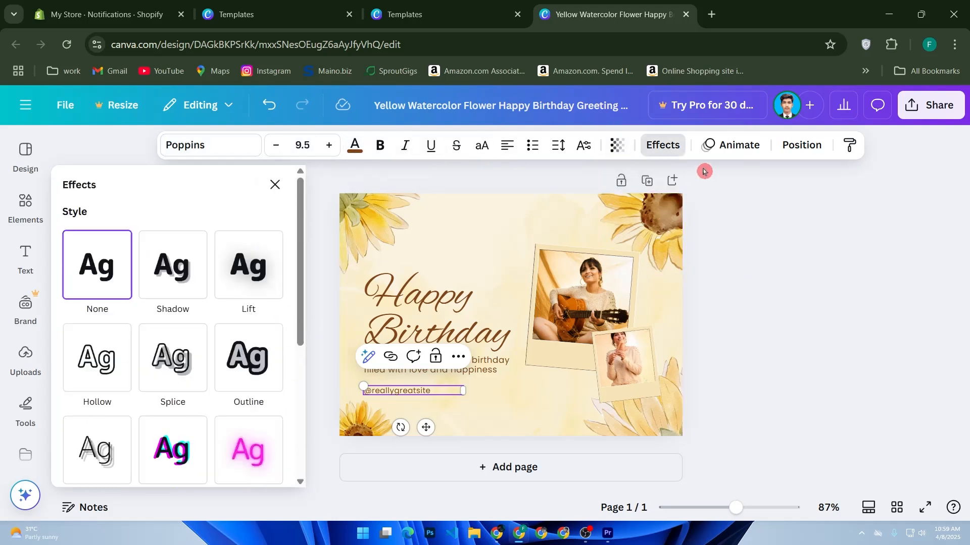
pyautogui.click(711, 146)
pyautogui.scroll(-3, 101, 419)
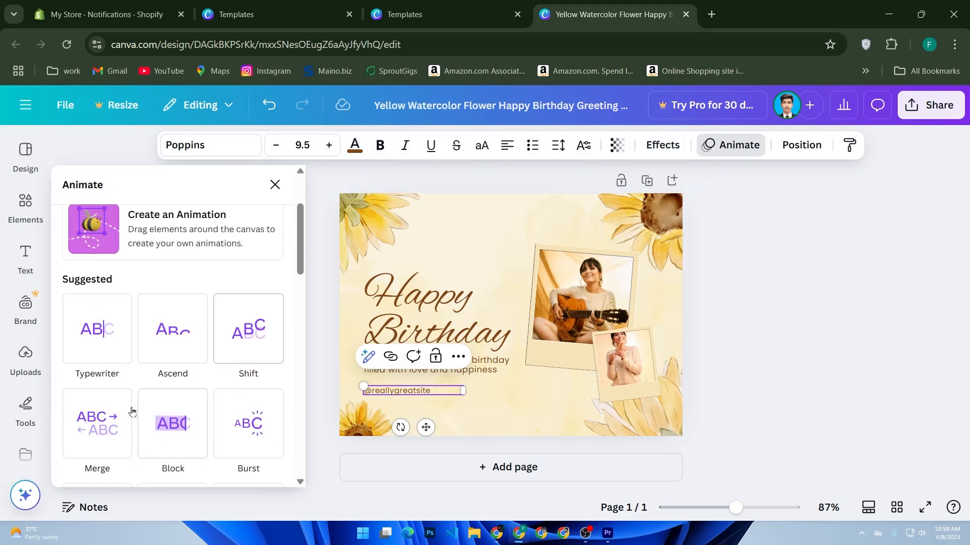
pyautogui.scroll(-3, 151, 409)
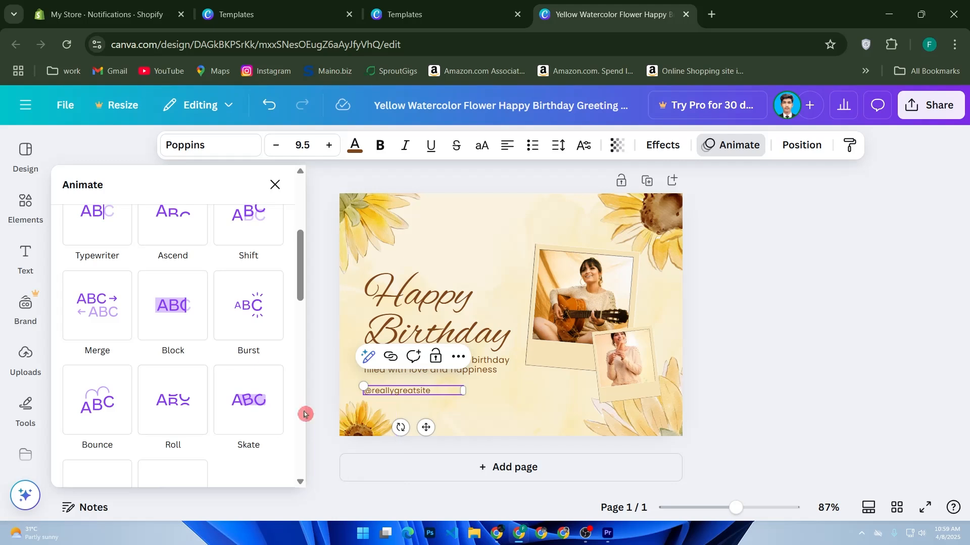
pyautogui.click(251, 408)
pyautogui.click(189, 253)
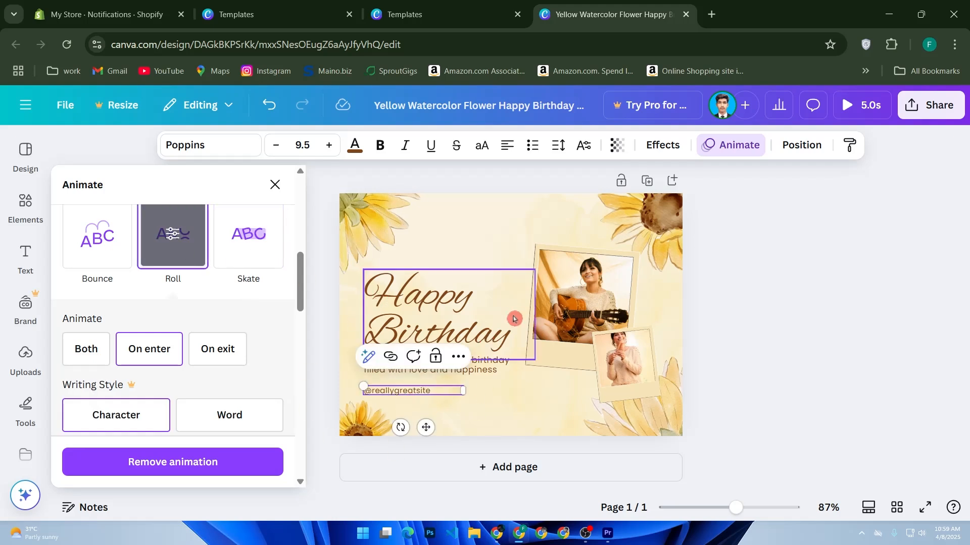
# Step: Try detaching the guitar photo from its polaroid frame, and undo the changes made to it
pyautogui.click(589, 311)
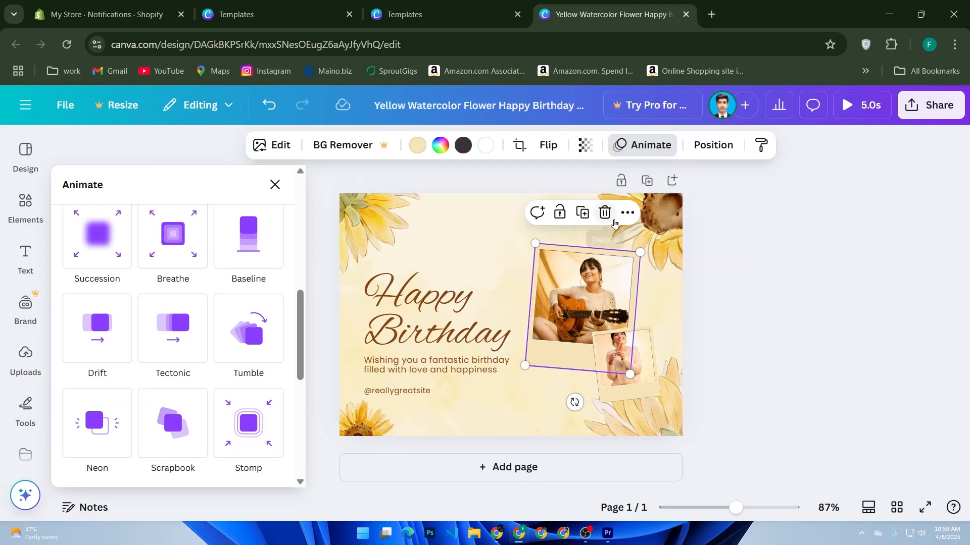
pyautogui.click(628, 213)
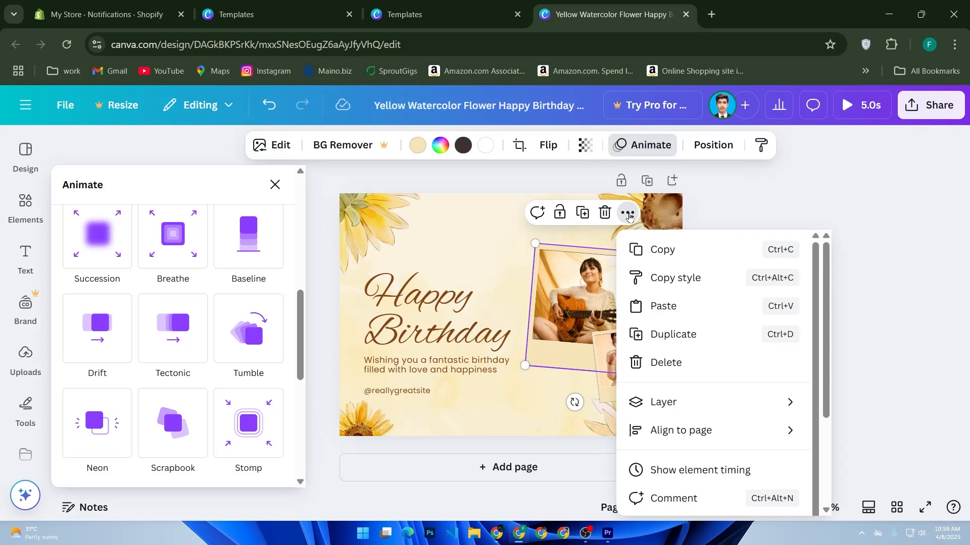
pyautogui.scroll(-3, 689, 362)
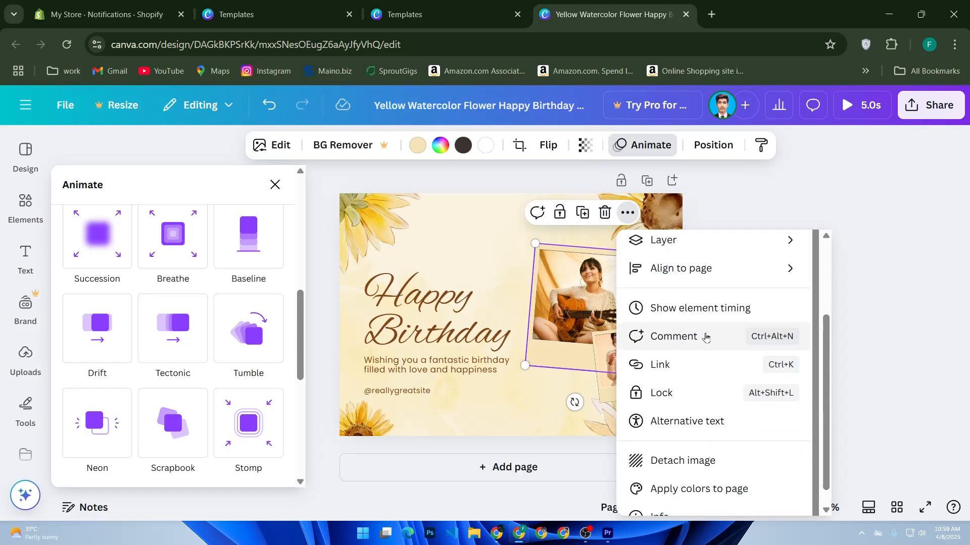
pyautogui.scroll(-1, 706, 338)
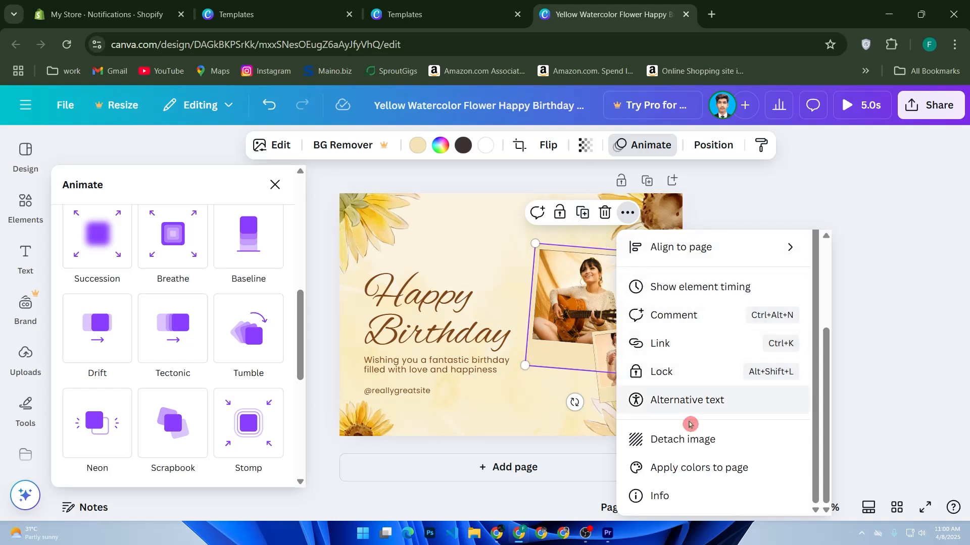
pyautogui.click(689, 448)
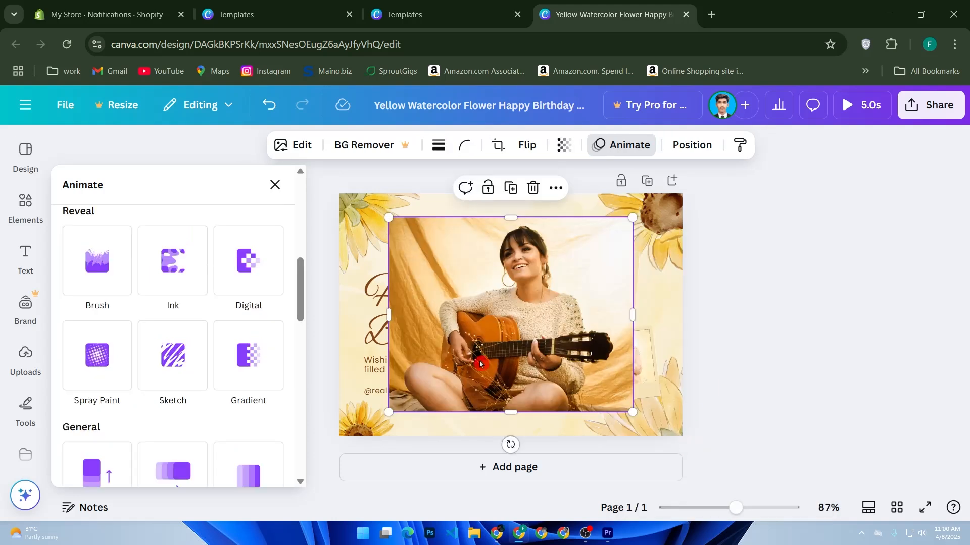
pyautogui.click(111, 281)
pyautogui.hotkey('ctrl', 'z')
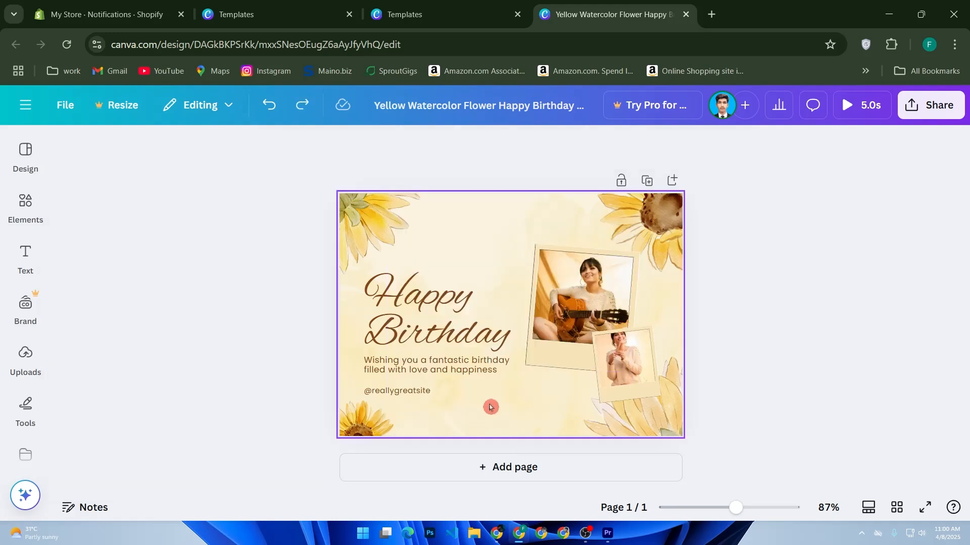
# Step: Look through the uploaded images and the computer's Screenshots folder for a photo to replace the one in the large polaroid frame
pyautogui.click(569, 316)
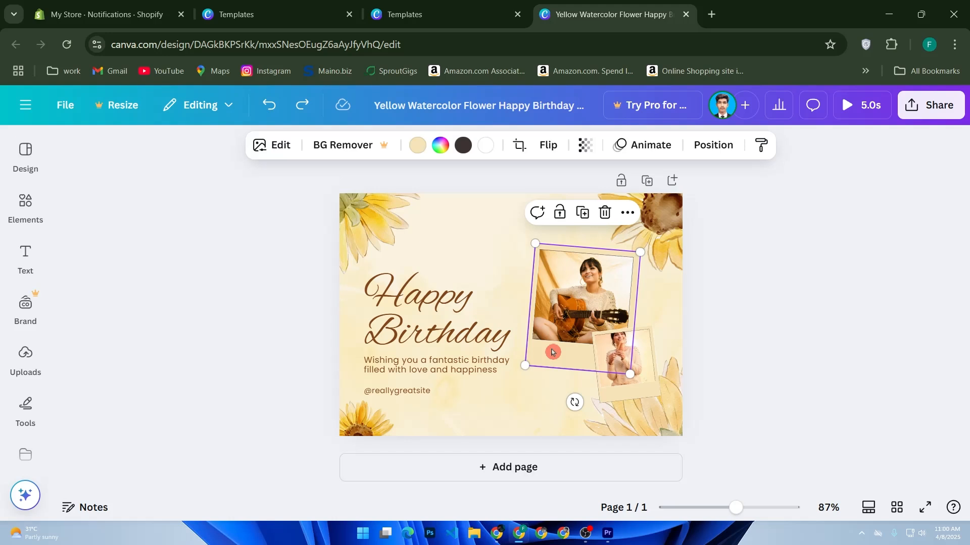
pyautogui.click(25, 355)
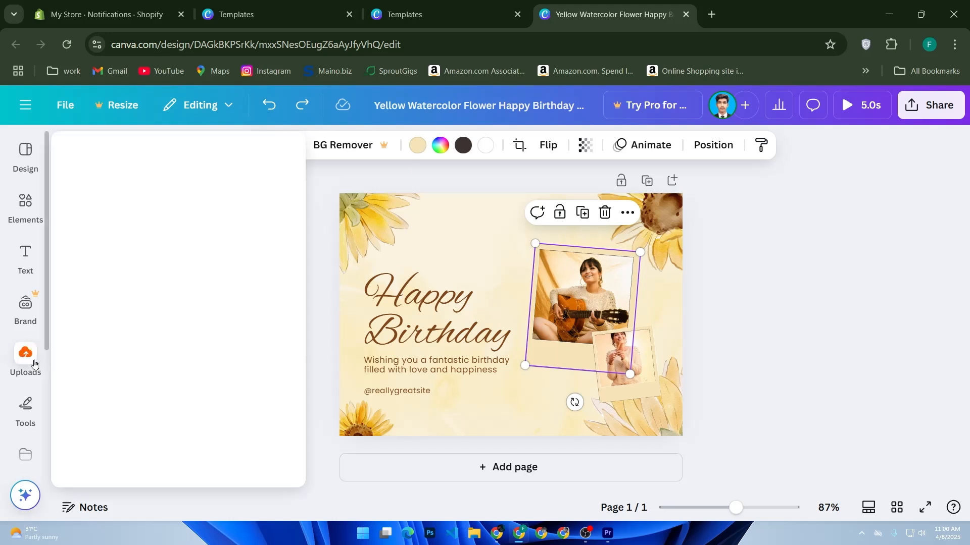
pyautogui.scroll(-1, 128, 434)
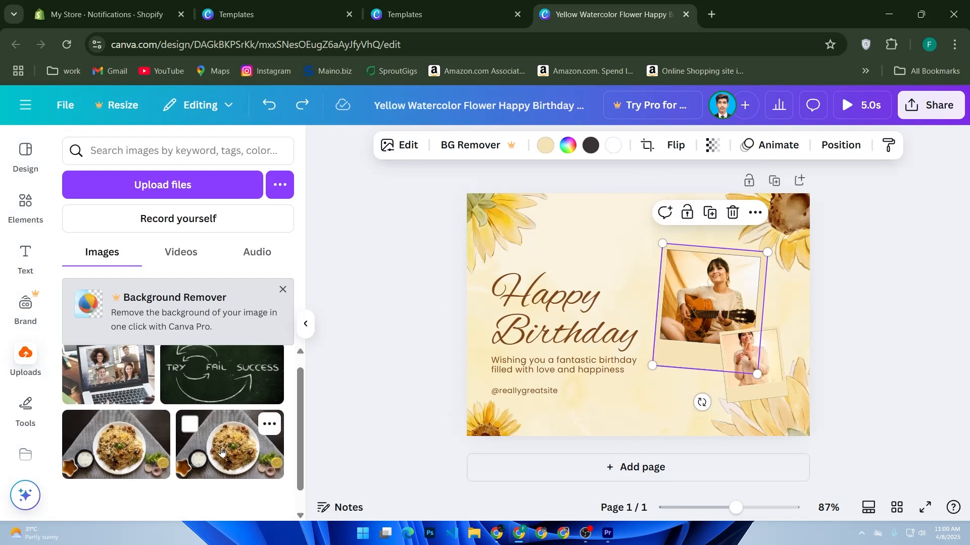
pyautogui.scroll(1, 131, 436)
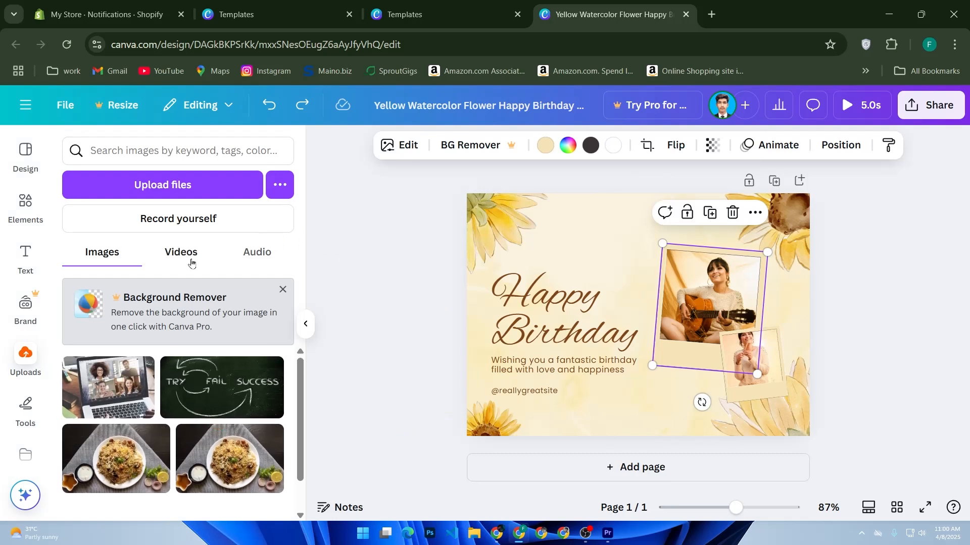
pyautogui.click(192, 192)
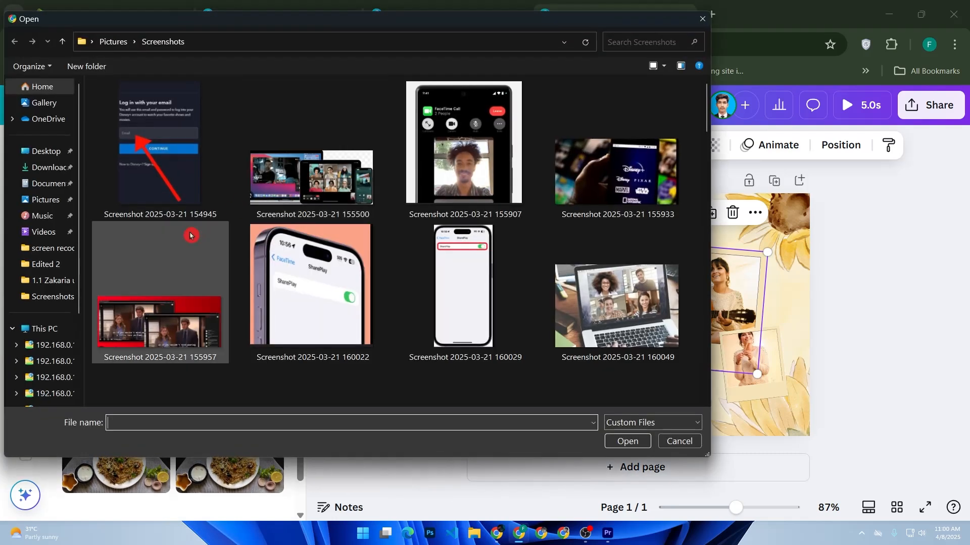
pyautogui.scroll(-10, 421, 181)
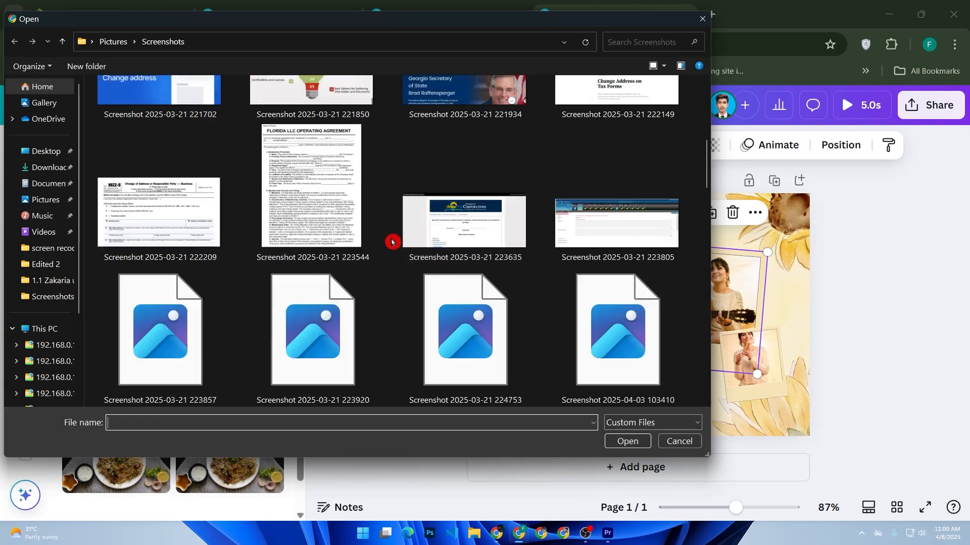
pyautogui.scroll(-15, 304, 223)
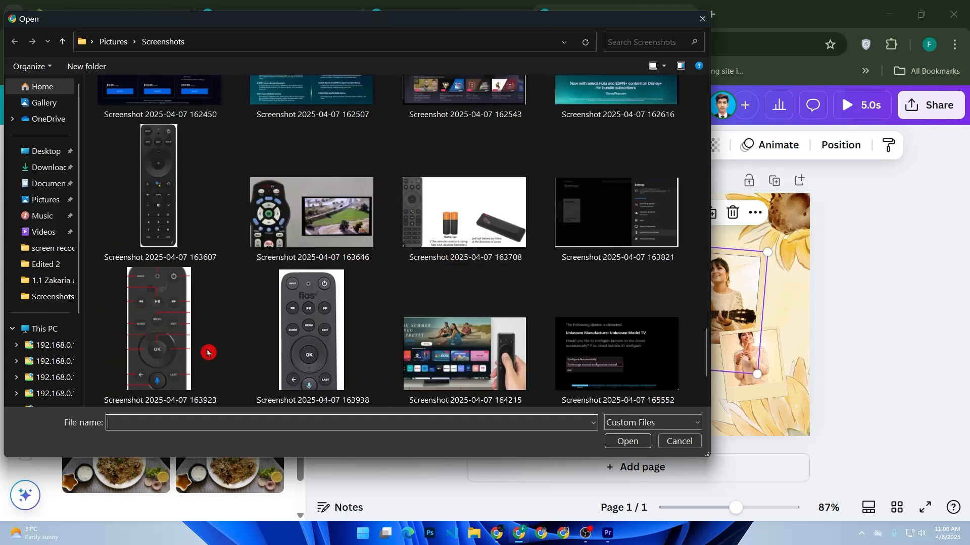
pyautogui.click(678, 441)
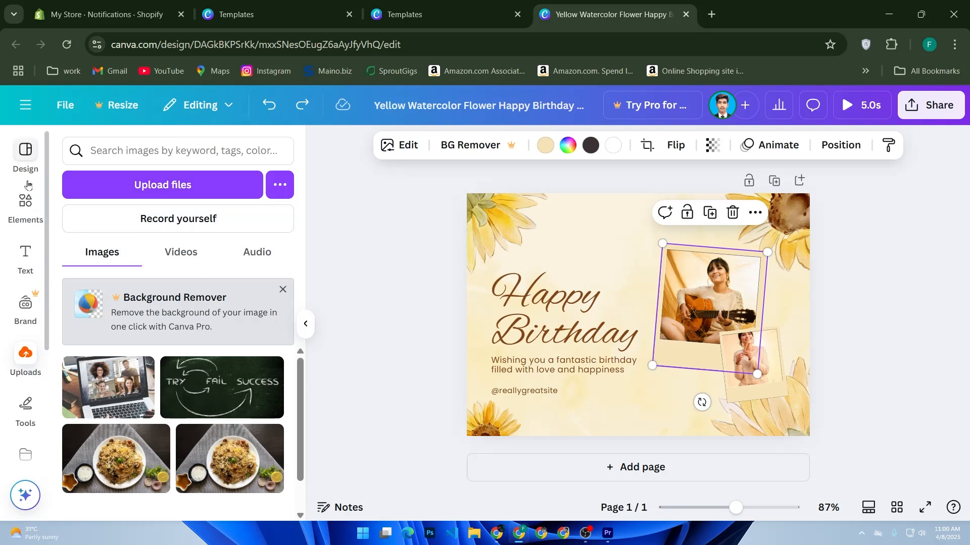
# Step: Search the elements for "balloons" and place the gold and white balloons photo on the card
pyautogui.click(23, 204)
pyautogui.click(119, 152)
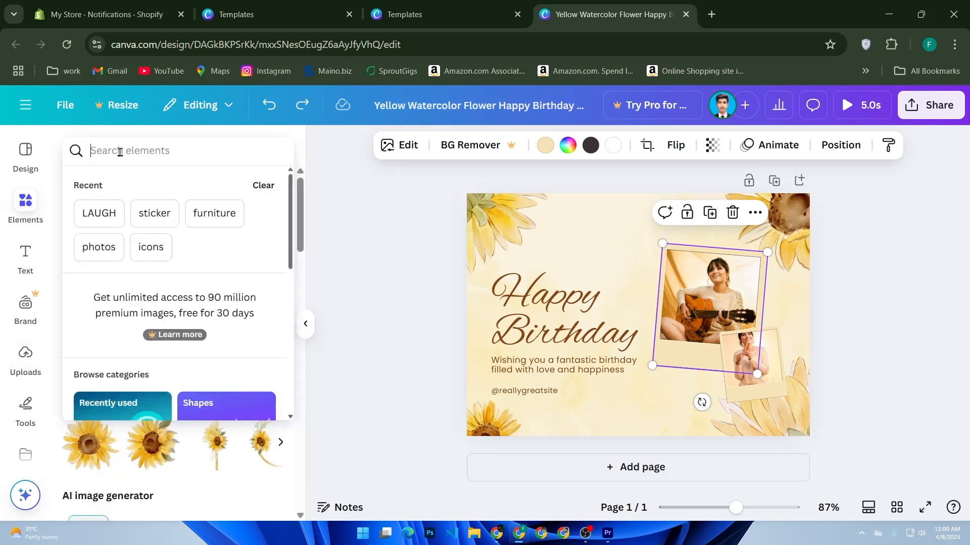
pyautogui.write('BAALLO')
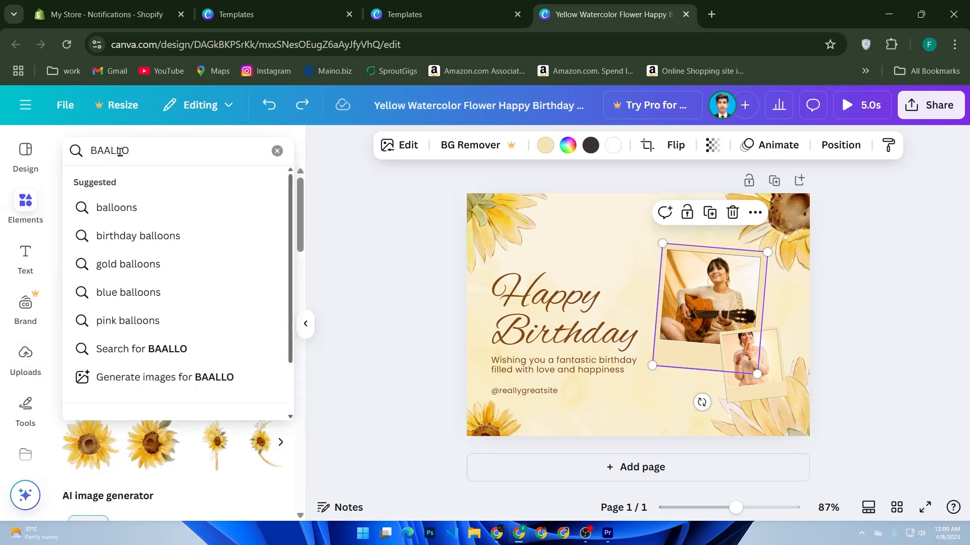
pyautogui.click(121, 207)
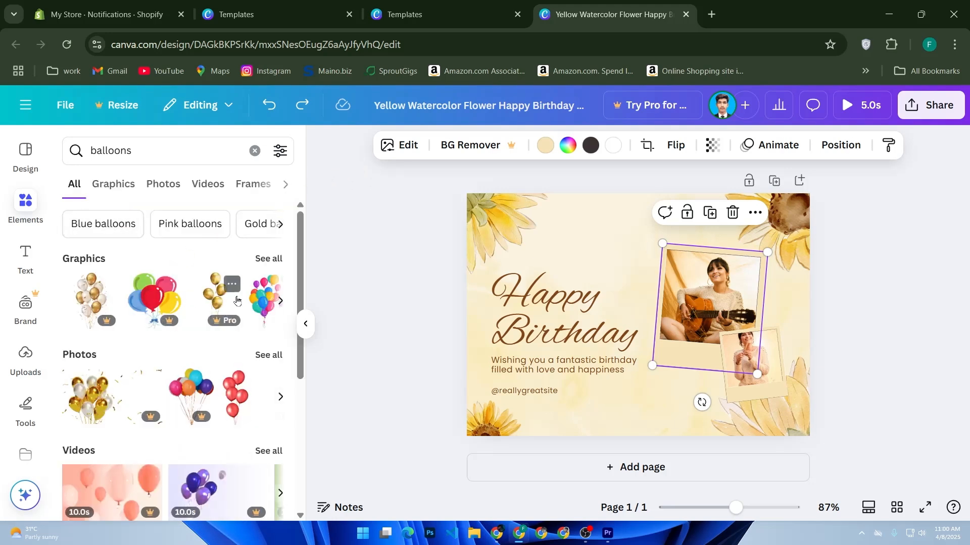
pyautogui.moveTo(96, 415); pyautogui.dragTo(549, 251)
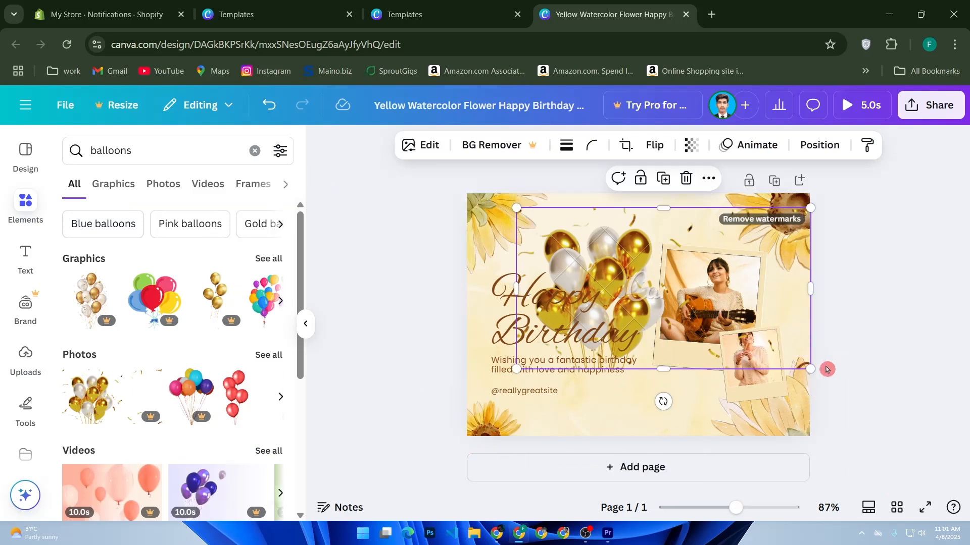
# Step: Shrink the balloons photo, move it just above the Happy Birthday heading and tilt it slightly clockwise
pyautogui.moveTo(809, 369); pyautogui.dragTo(634, 273)
pyautogui.moveTo(575, 253); pyautogui.dragTo(600, 271)
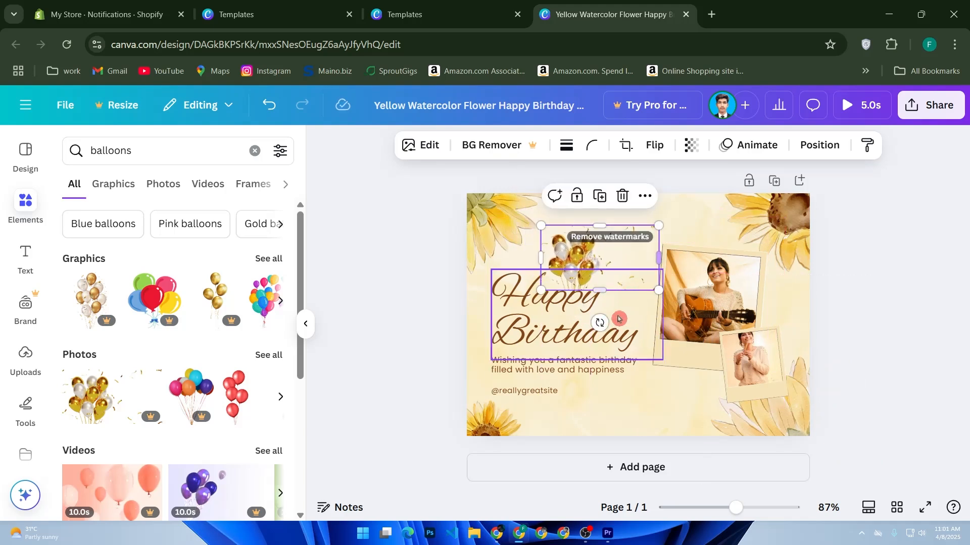
pyautogui.moveTo(599, 323); pyautogui.dragTo(592, 326)
pyautogui.moveTo(612, 286); pyautogui.dragTo(613, 293)
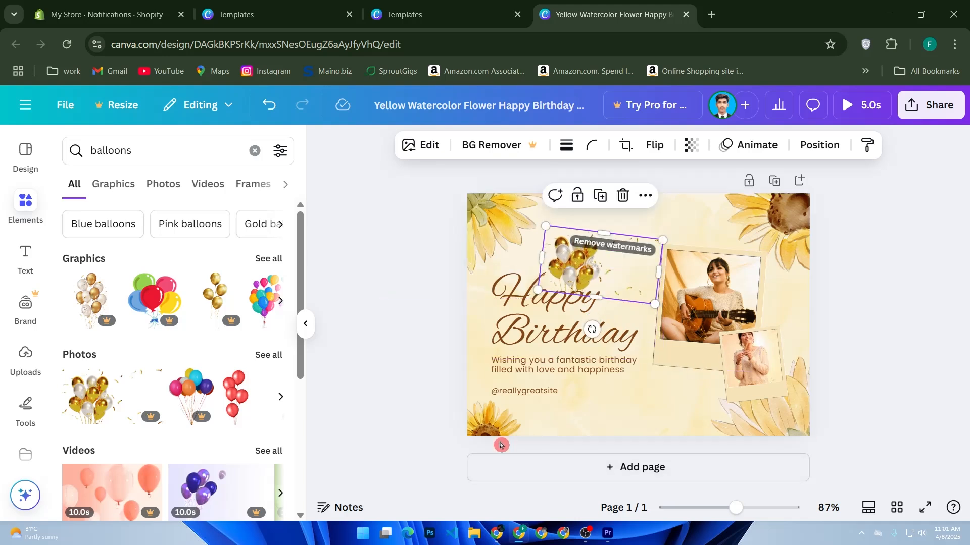
pyautogui.click(424, 454)
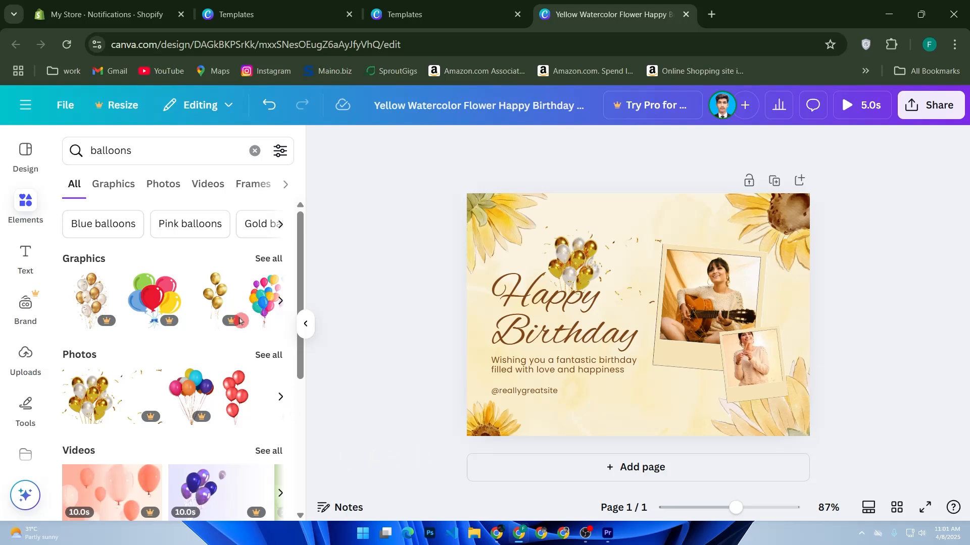
# Step: Search the elements for "HEA", add the Heart shape and scale it down beside the word Happy
pyautogui.moveTo(131, 152); pyautogui.dragTo(62, 154)
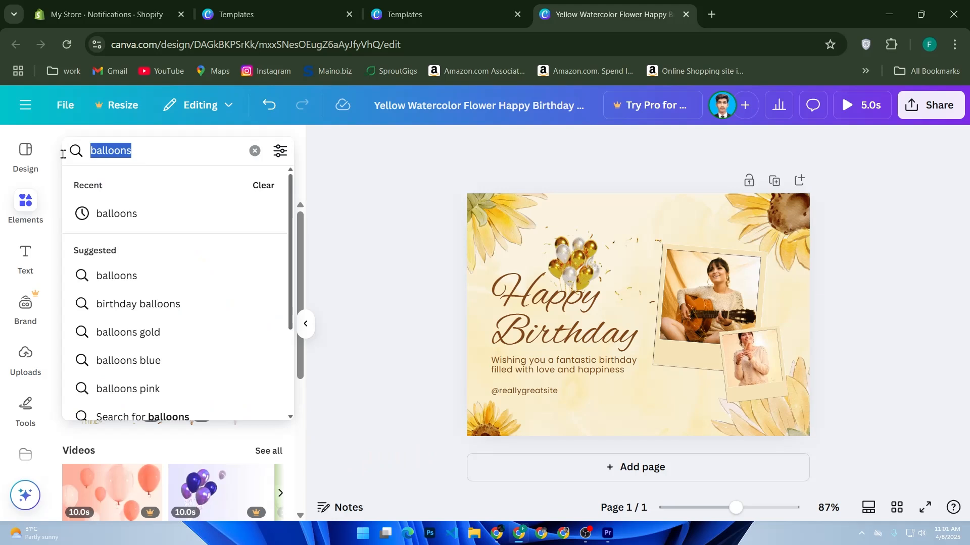
pyautogui.write('HERA')
pyautogui.press('BackSpace')
pyautogui.press('BackSpace')
pyautogui.write('A')
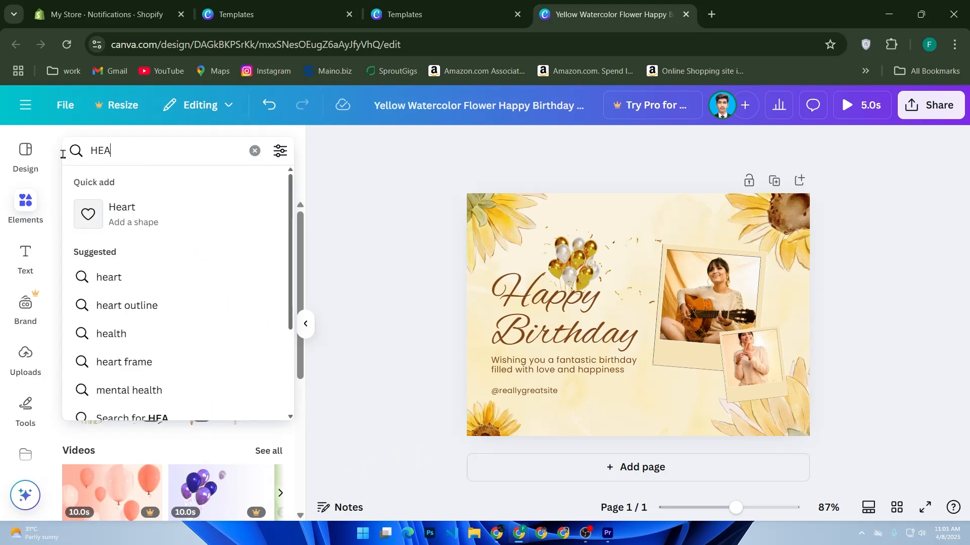
pyautogui.click(145, 220)
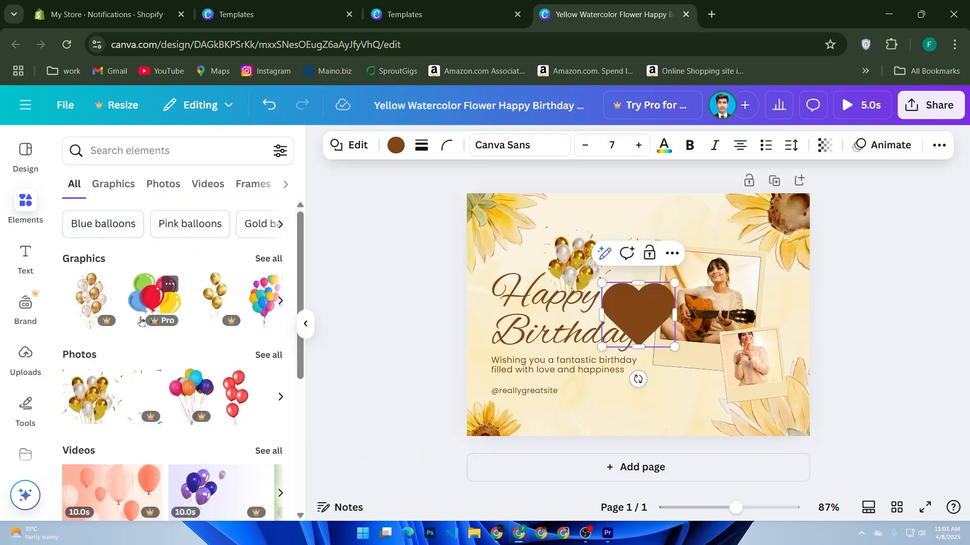
pyautogui.moveTo(675, 348); pyautogui.dragTo(627, 344)
# Step: Add a blank second page to the design and delete it
pyautogui.click(580, 477)
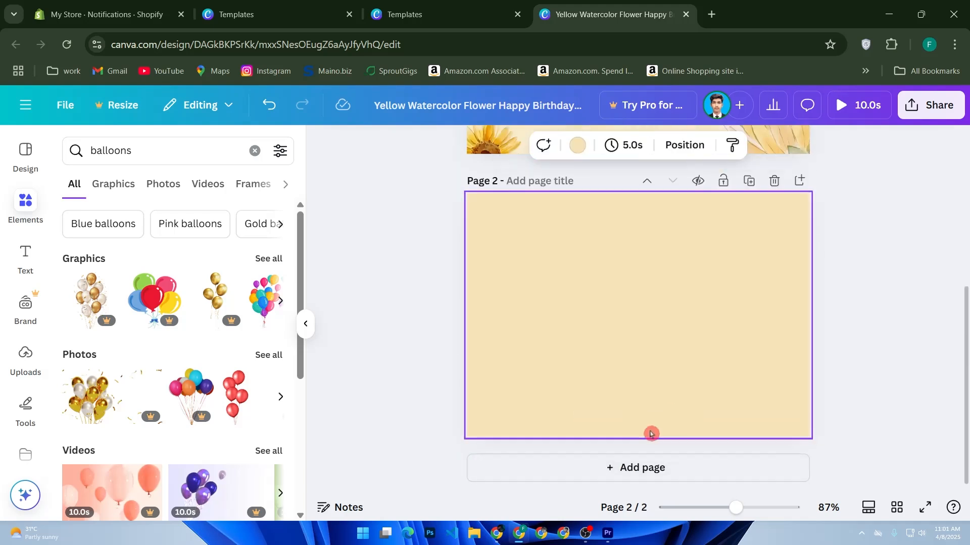
pyautogui.scroll(1, 609, 277)
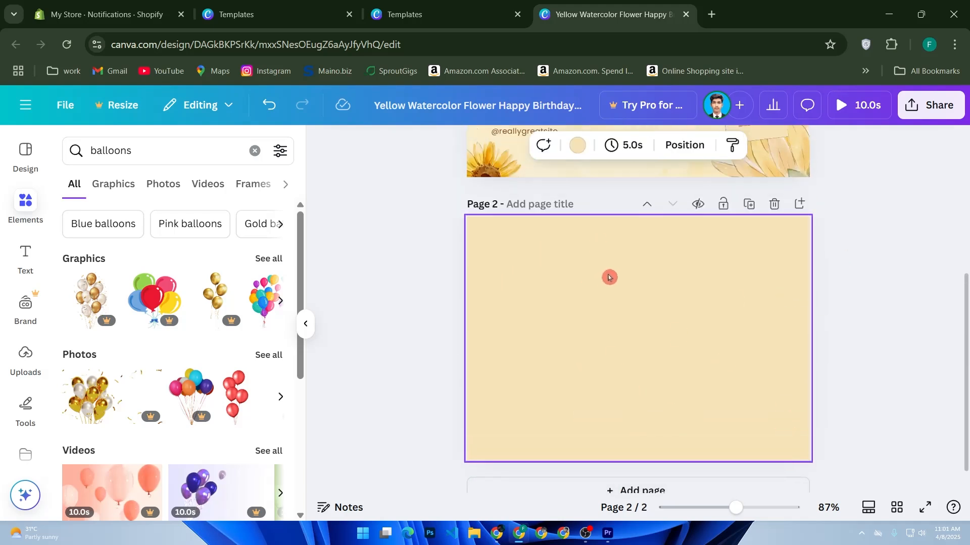
pyautogui.scroll(5, 609, 277)
pyautogui.scroll(-3, 749, 389)
pyautogui.click(775, 297)
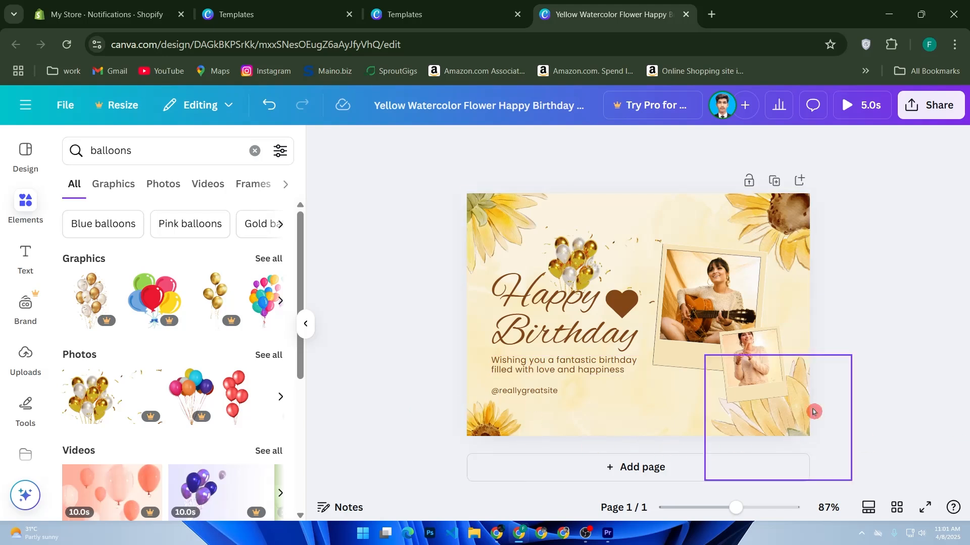
# Step: Add two blank pages after the card and delete both of them
pyautogui.click(641, 466)
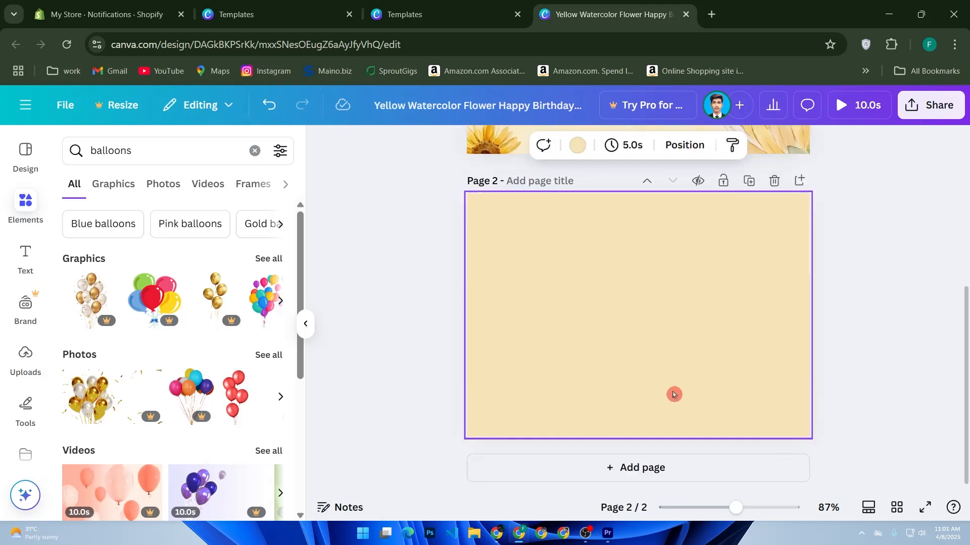
pyautogui.click(615, 470)
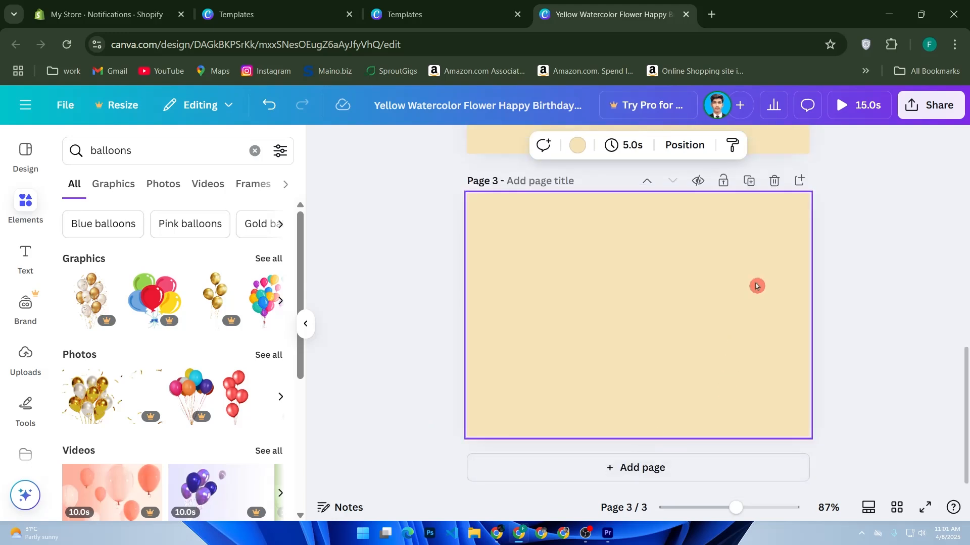
pyautogui.click(775, 181)
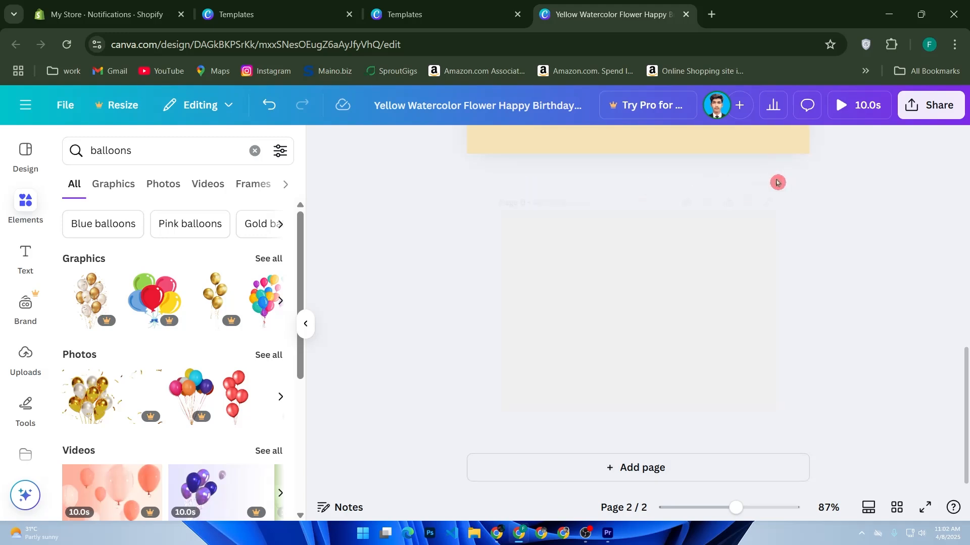
pyautogui.click(775, 298)
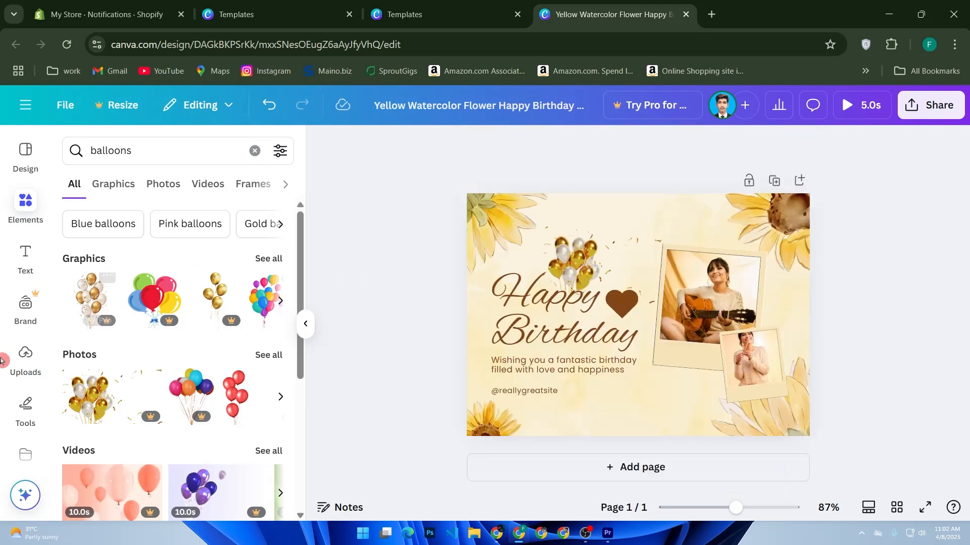
pyautogui.click(26, 360)
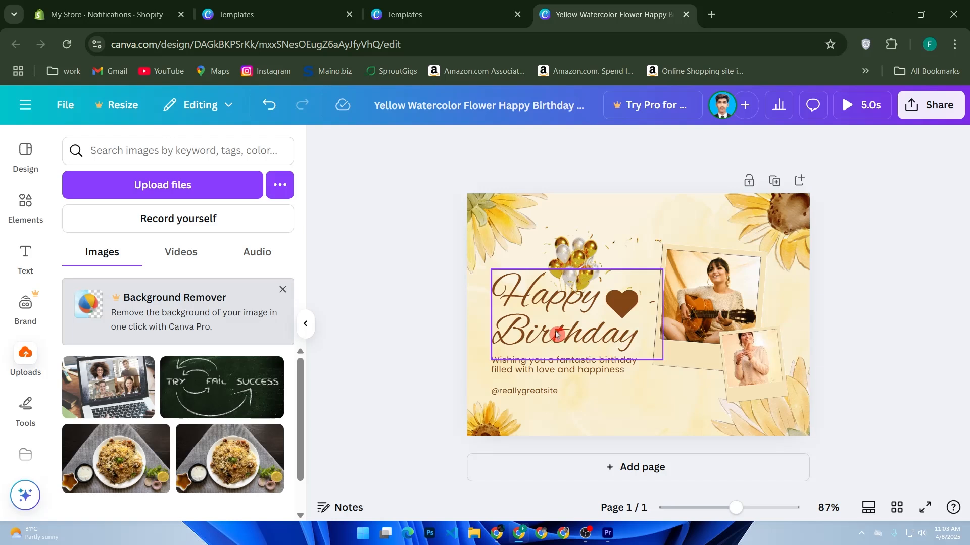
pyautogui.click(728, 314)
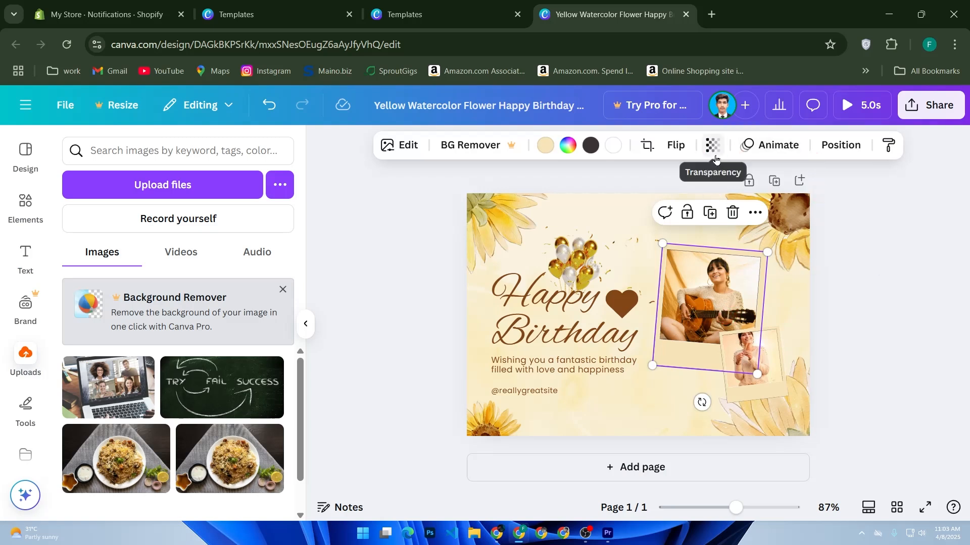
# Step: Try the Shadow effect on the Happy Birthday heading, then apply the Lift effect and review the remaining styles
pyautogui.click(562, 306)
pyautogui.click(723, 145)
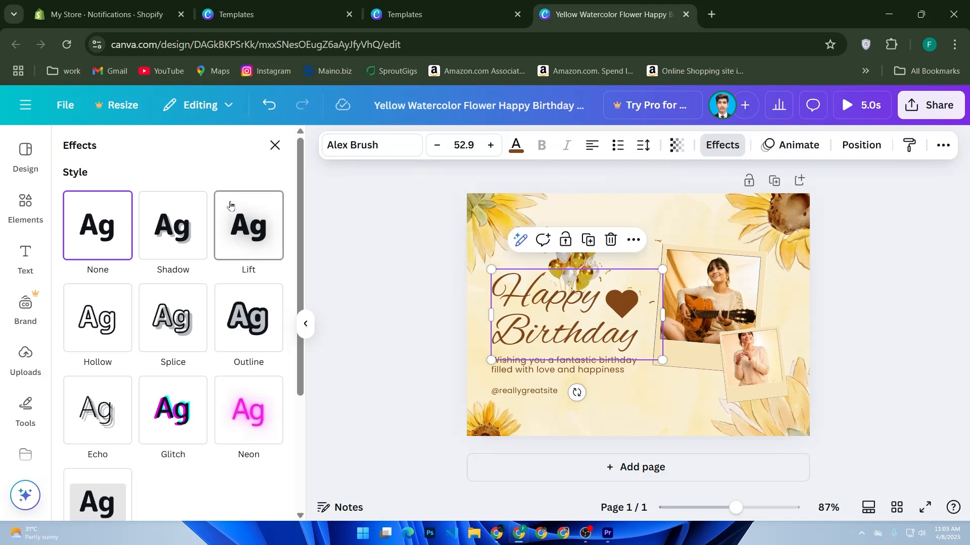
pyautogui.click(192, 234)
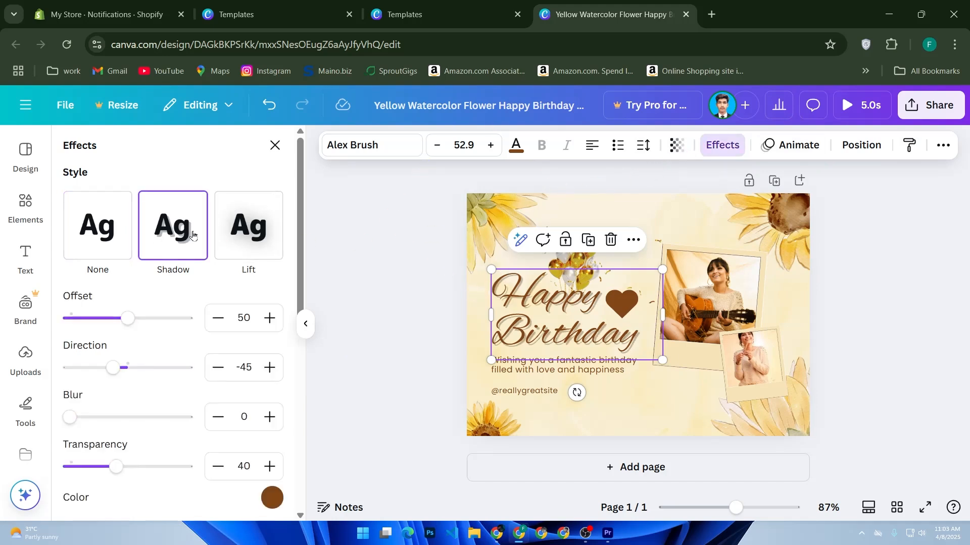
pyautogui.click(246, 246)
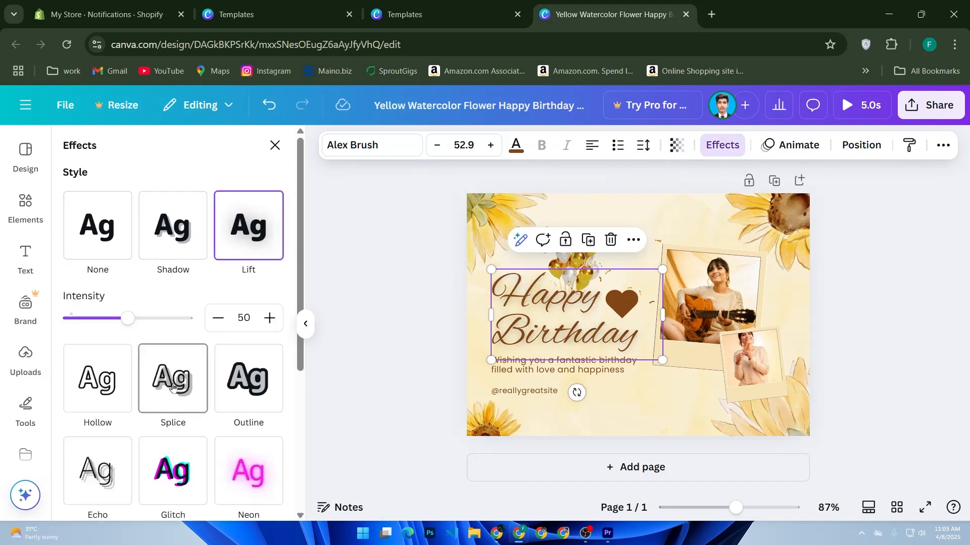
pyautogui.scroll(-5, 172, 387)
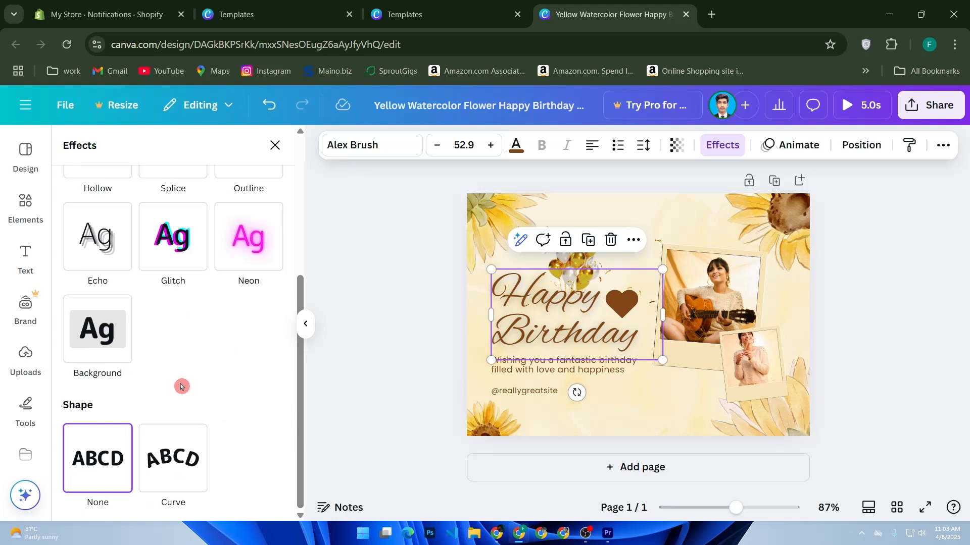
pyautogui.scroll(3, 212, 273)
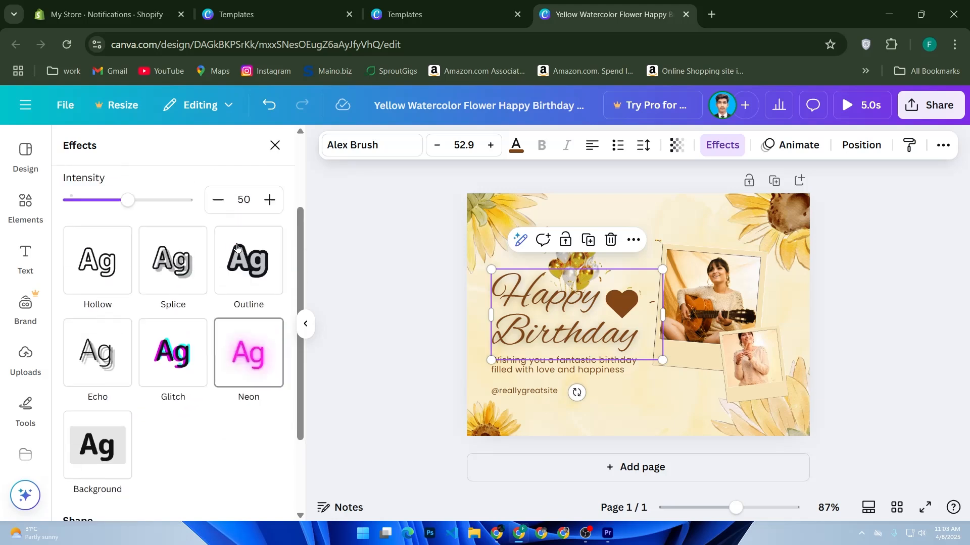
pyautogui.scroll(3, 212, 275)
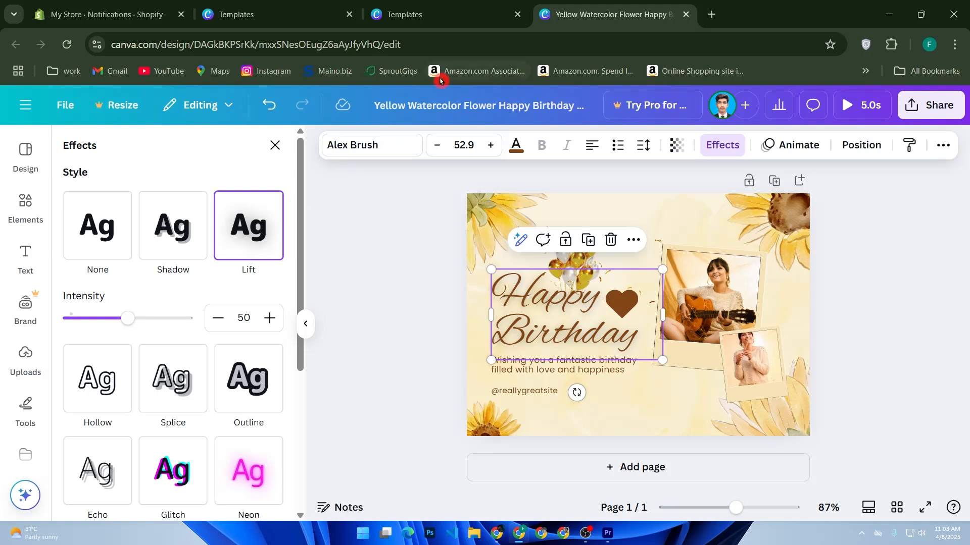
# Step: Open the Happy Birthday heading's animation choices and its additional text formatting options
pyautogui.click(808, 153)
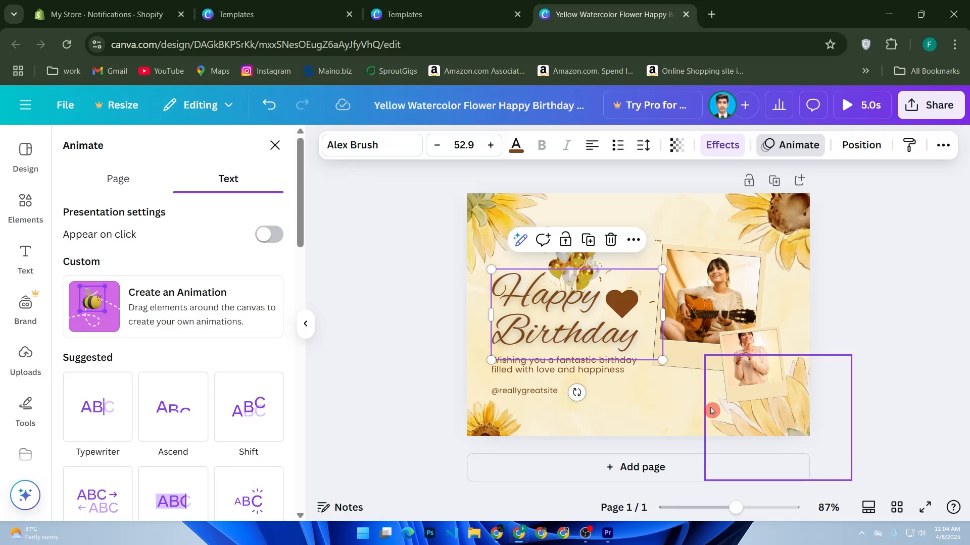
pyautogui.click(940, 149)
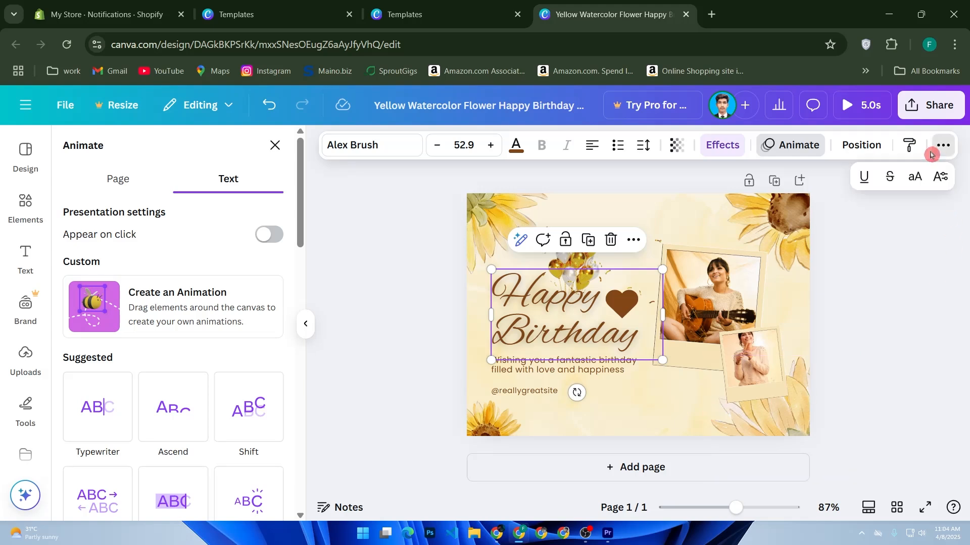
pyautogui.click(863, 114)
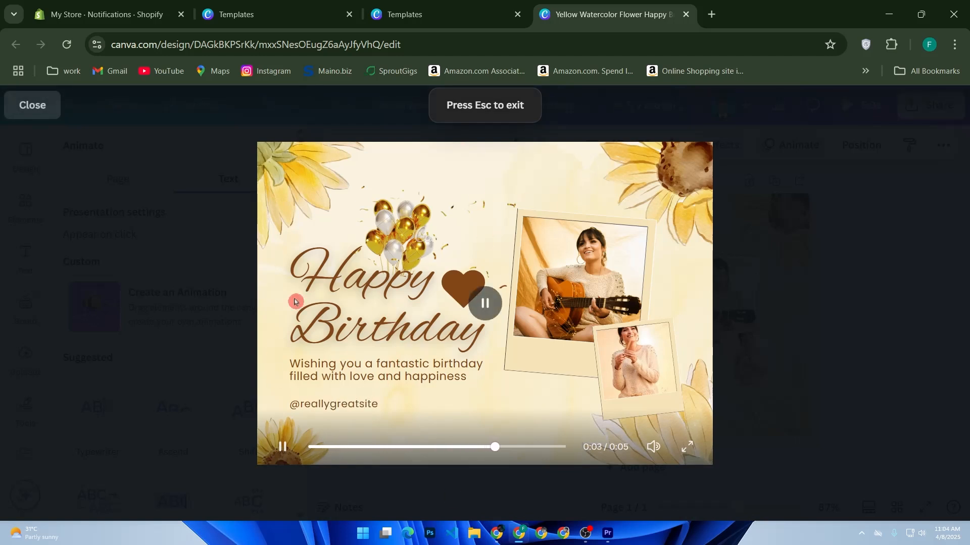
pyautogui.click(47, 111)
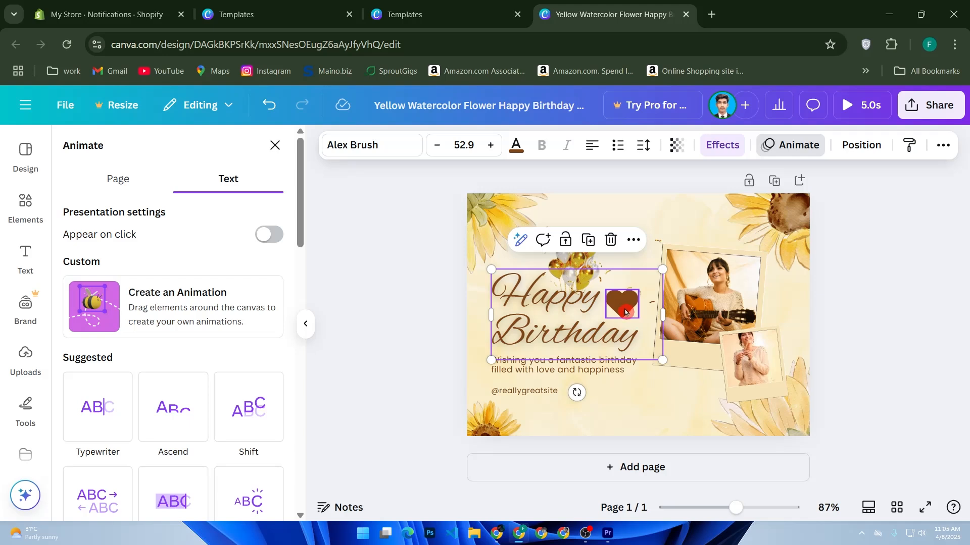
pyautogui.click(555, 397)
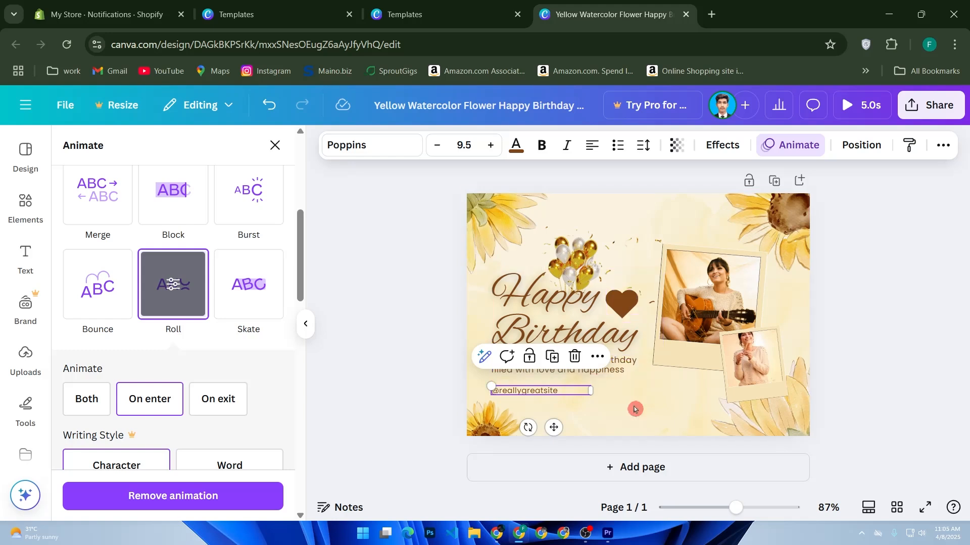
# Step: Review the file types offered for downloading the card and leave the download options without exporting
pyautogui.click(932, 105)
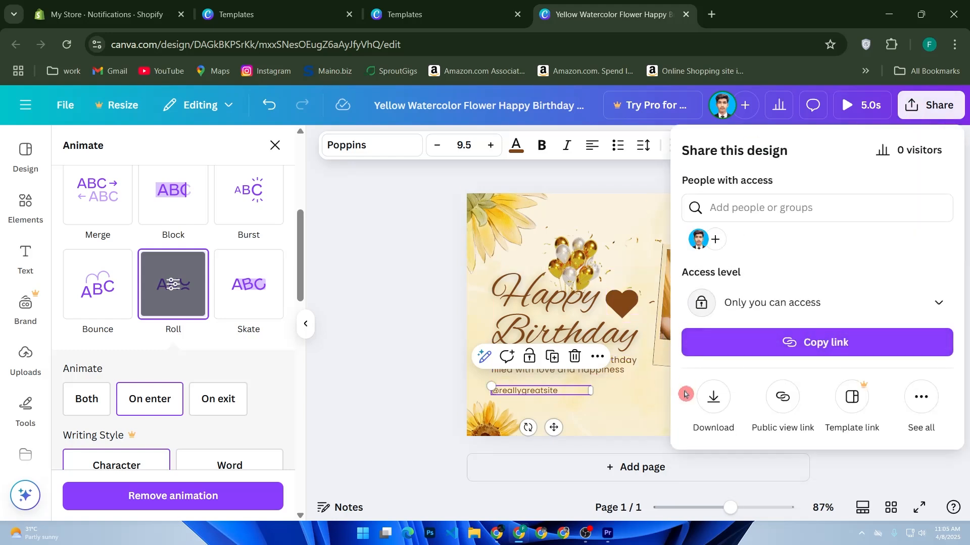
pyautogui.click(712, 397)
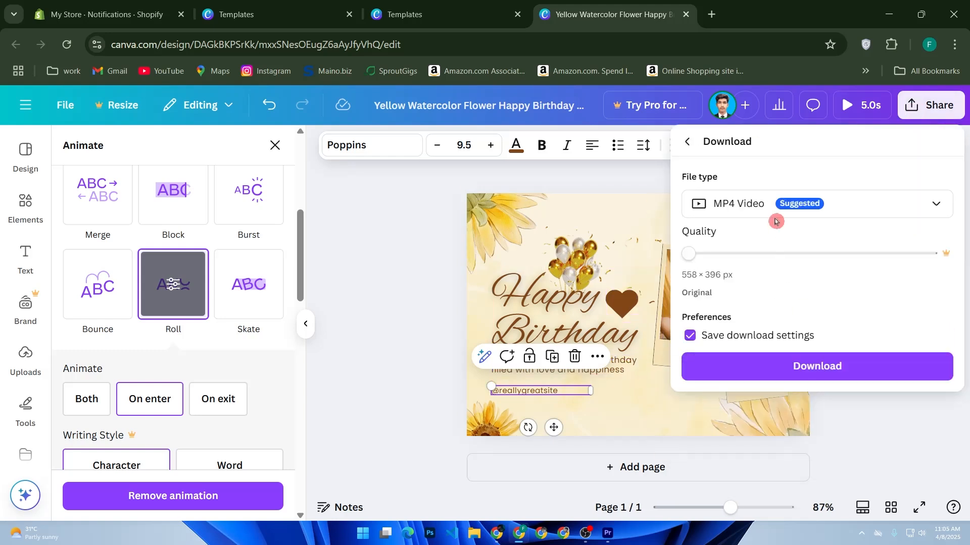
pyautogui.click(772, 208)
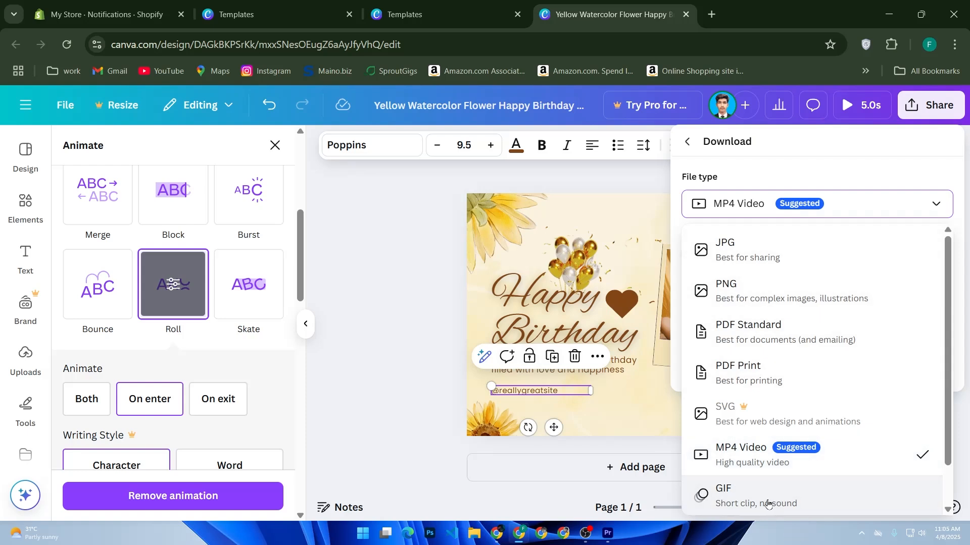
pyautogui.click(729, 511)
pyautogui.click(492, 508)
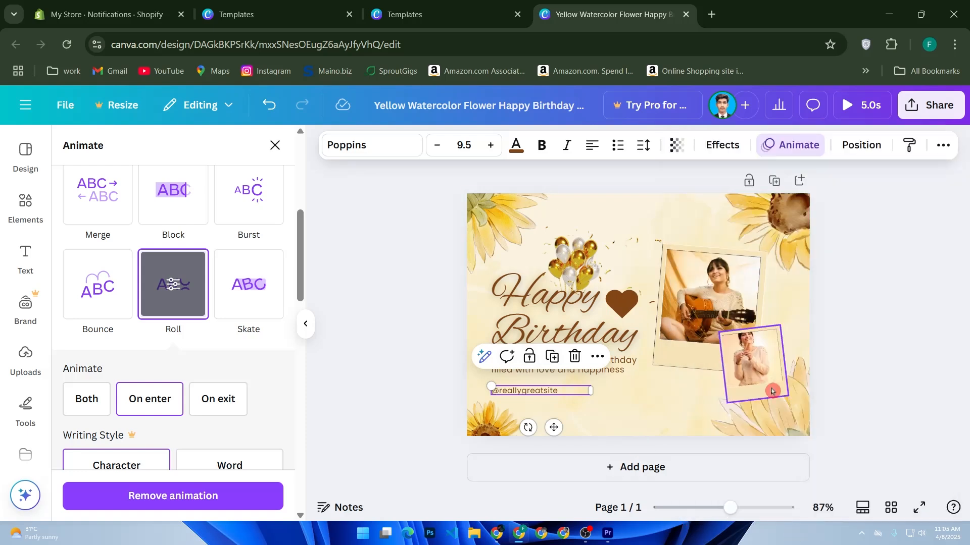
# Step: Open the card's download settings for export as an MP4 Video
pyautogui.click(926, 115)
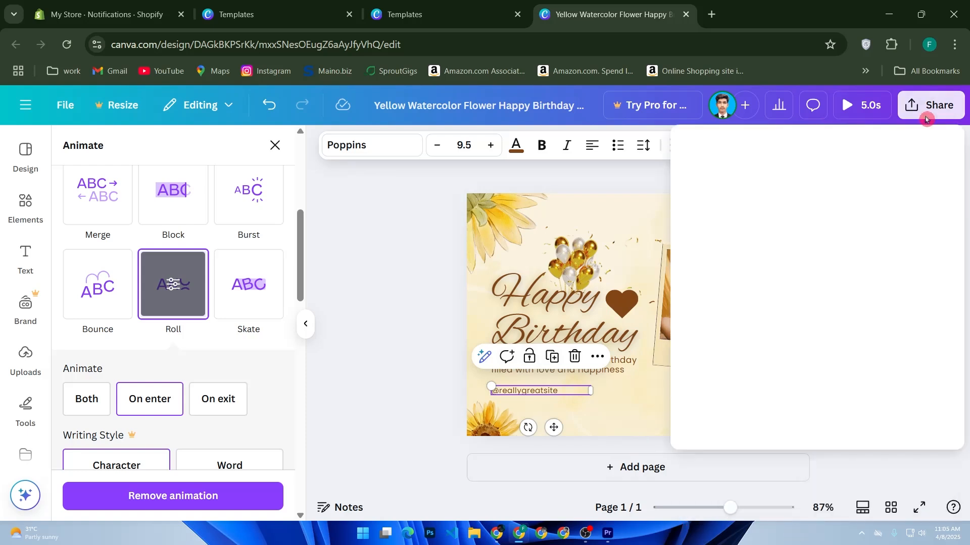
pyautogui.click(710, 410)
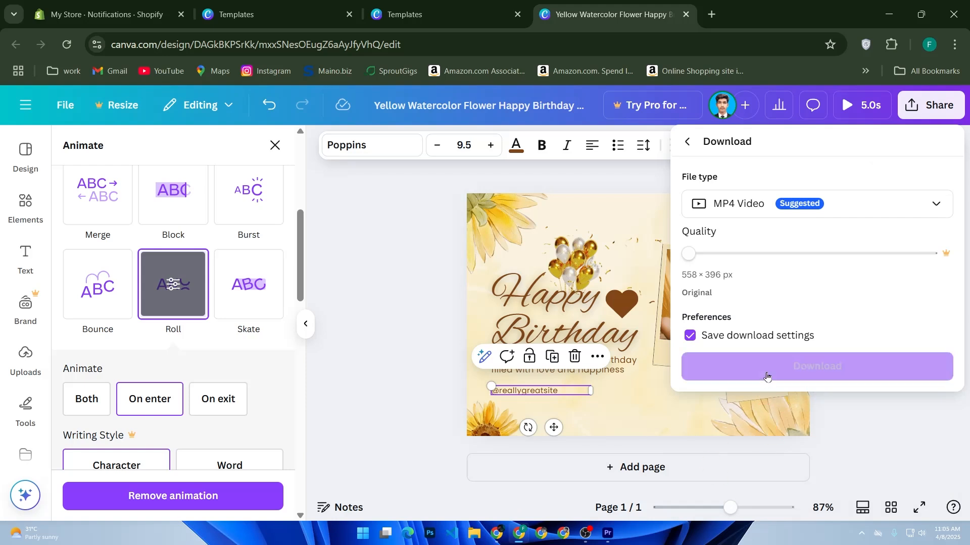